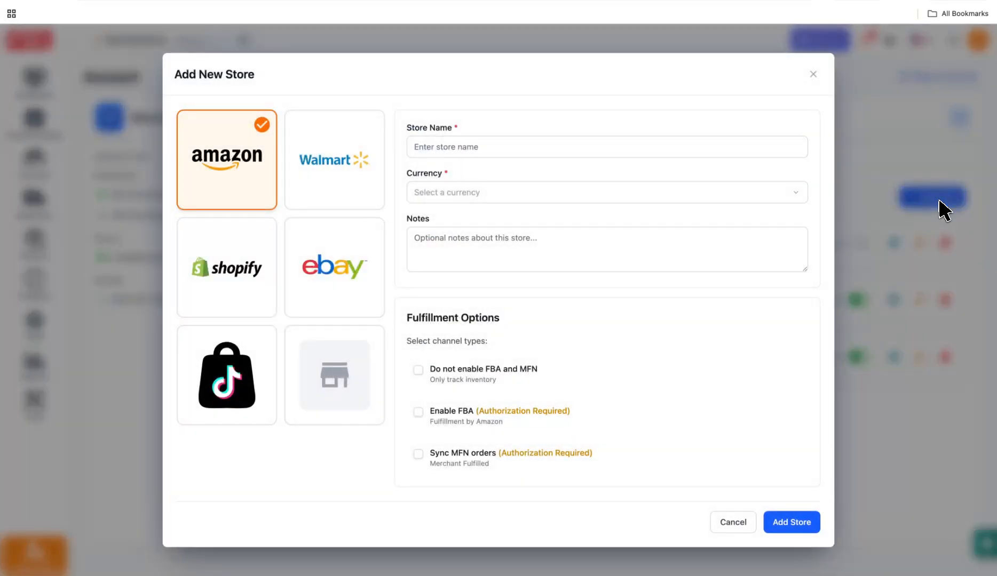
Add an Amazon store named Vicy's Tools with USD currency, FBA enabled and MFN order syncing.
click(459, 144)
text(Vicy's Tools)
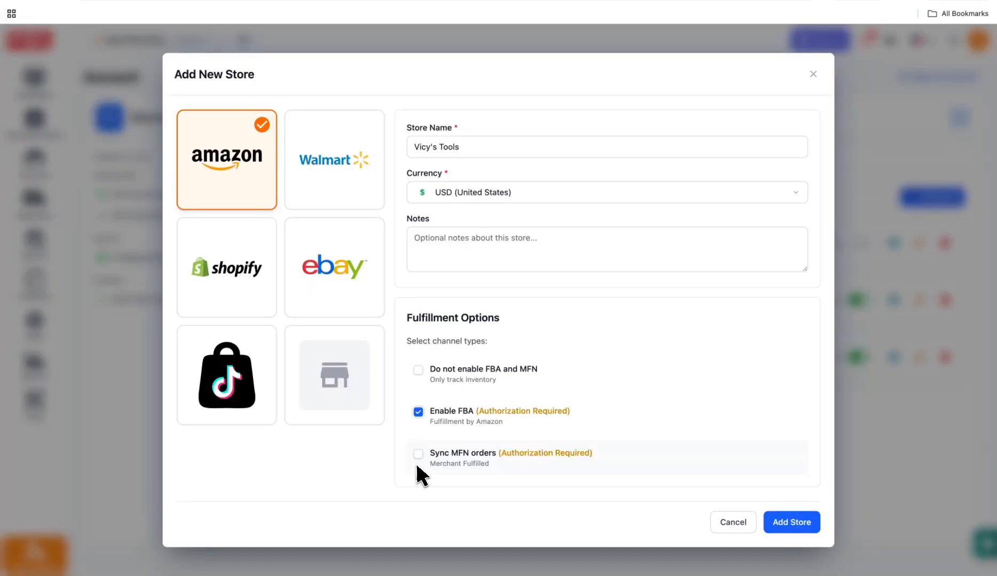
click(420, 456)
click(795, 526)
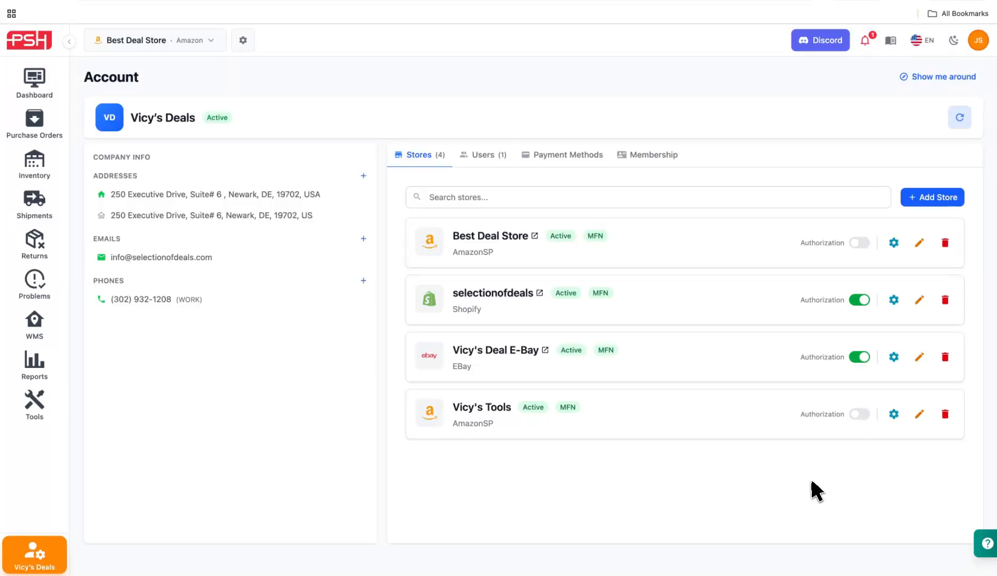
Authorize the Vicy's Tools store and grant PrepShipHub access to the Amazon Selling Partner account.
click(864, 415)
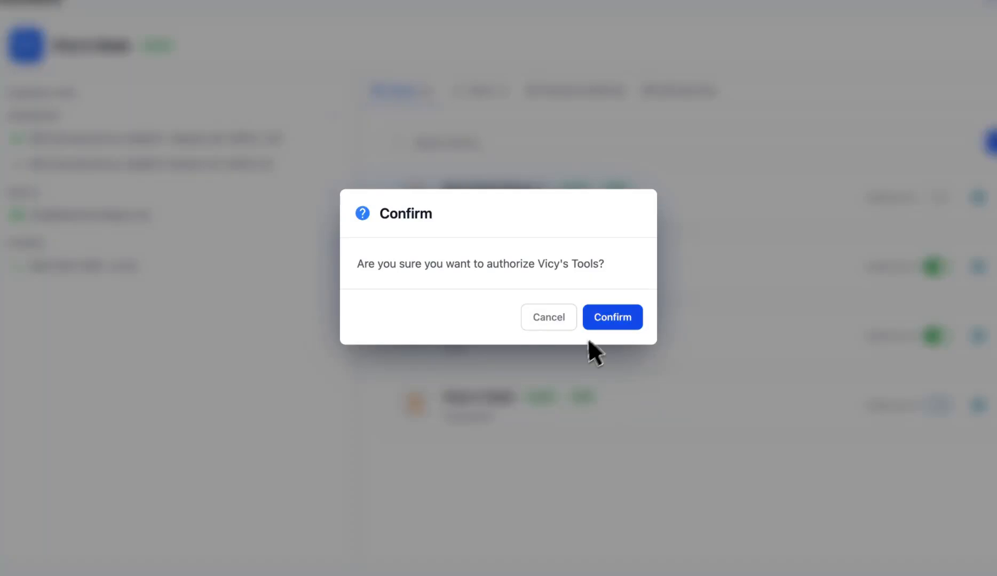
click(608, 323)
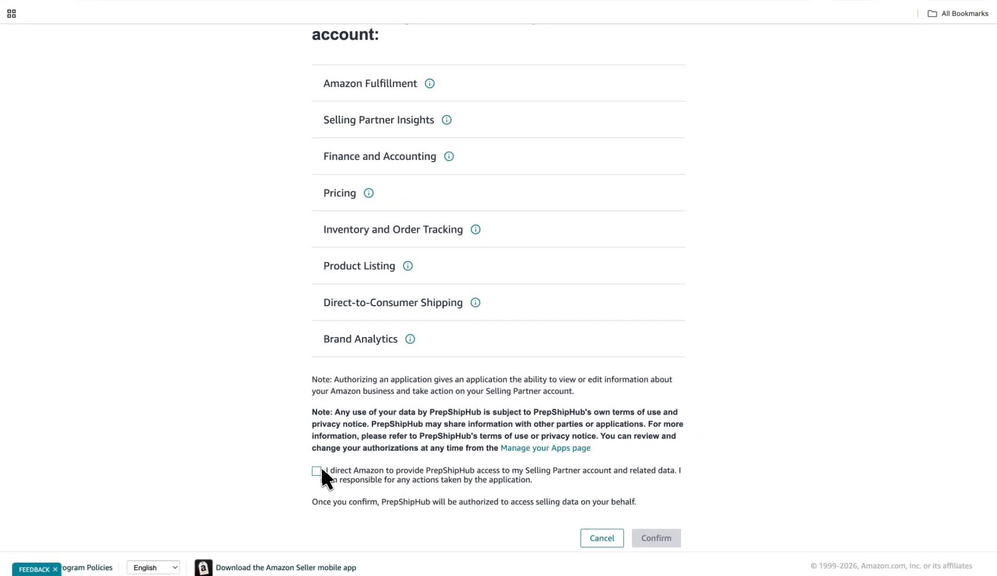
click(316, 470)
click(656, 538)
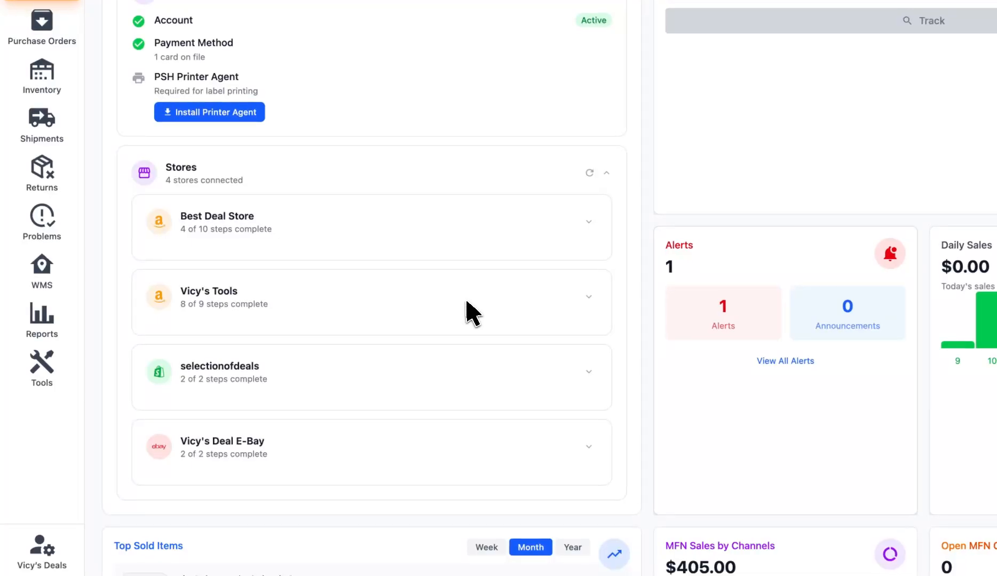
Review the setup steps of the Vicy's Tools store and start installing the PSH Printer Agent.
click(589, 298)
scroll(550, 395, down, 1)
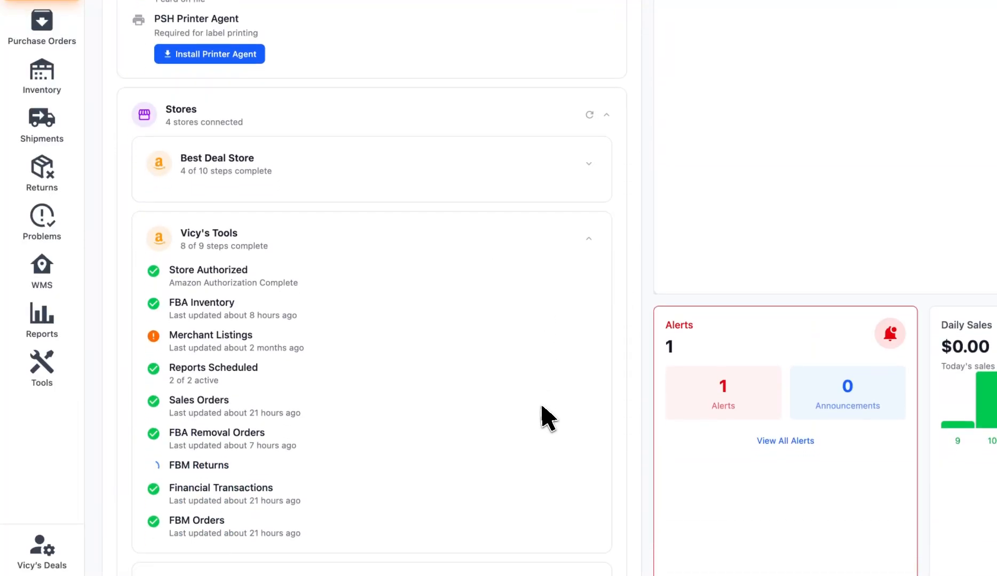
scroll(547, 417, down, 2)
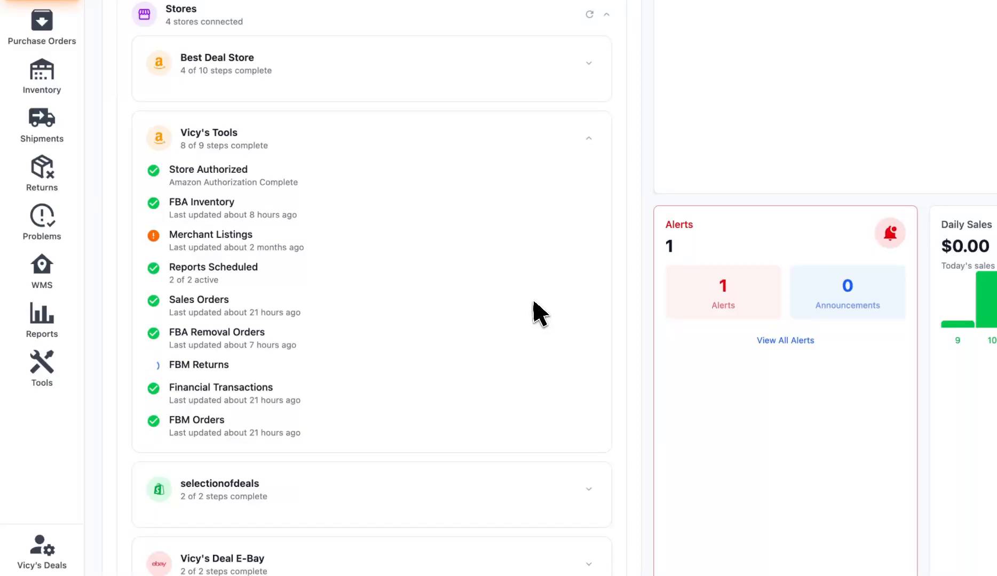
scroll(534, 304, up, 4)
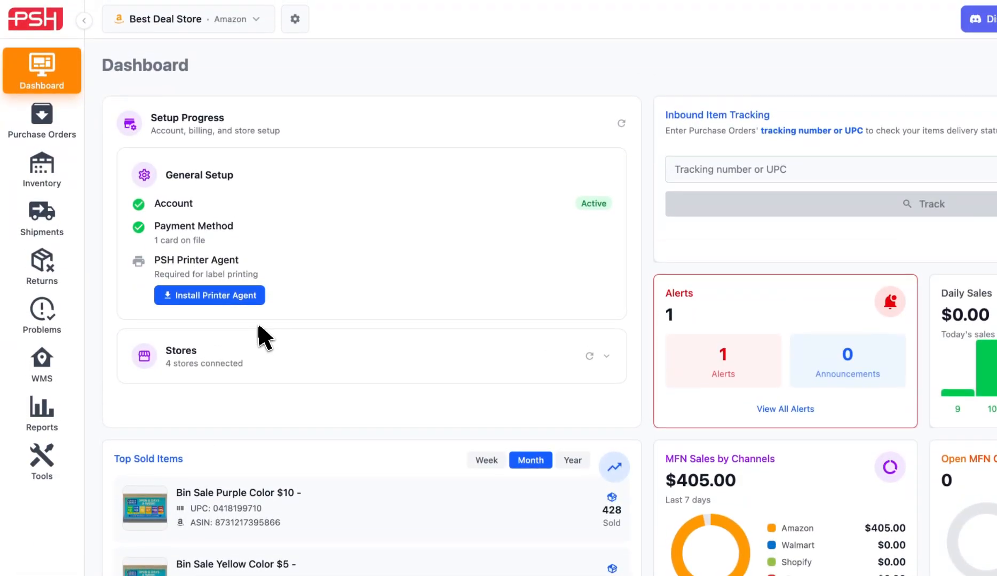
click(235, 297)
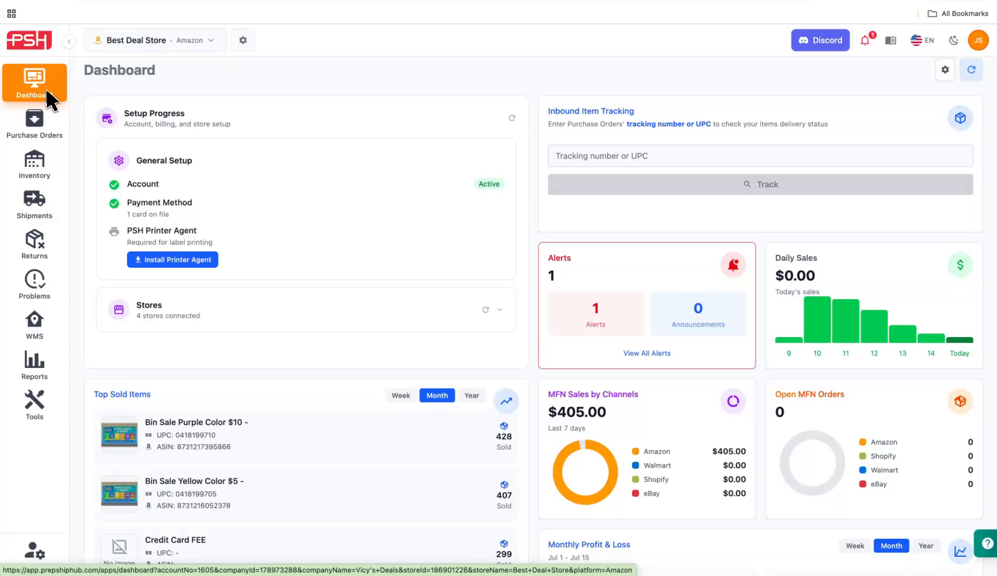
Look over the Purchase Orders, Inventory and Shipments pages and the purchase order import option.
click(38, 128)
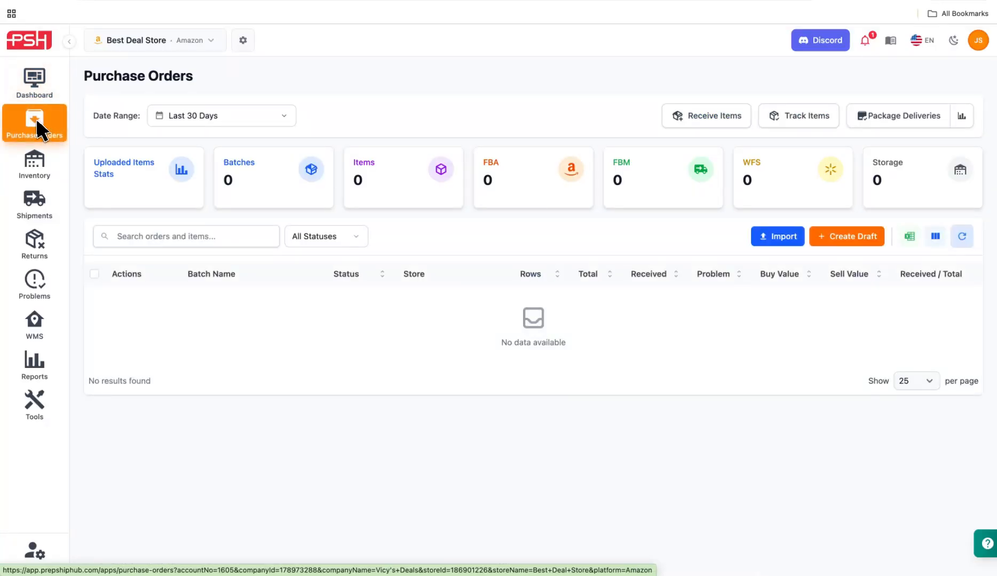
click(38, 161)
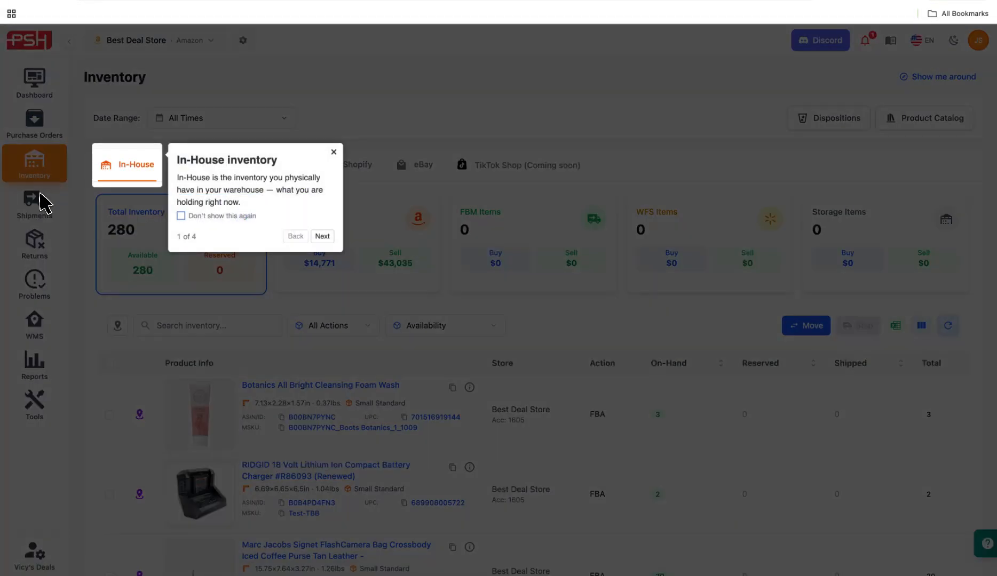
click(42, 213)
click(40, 212)
click(38, 128)
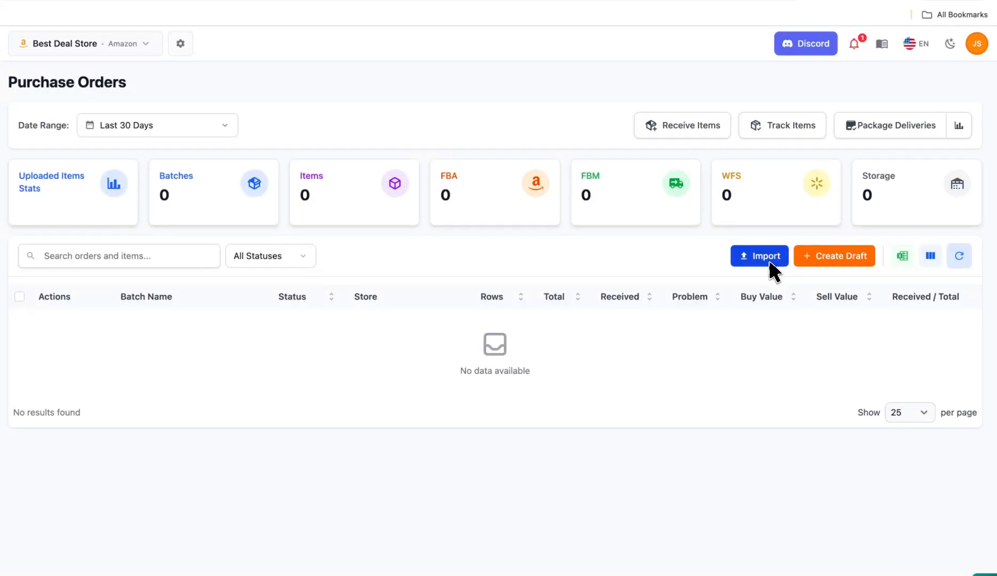
click(769, 259)
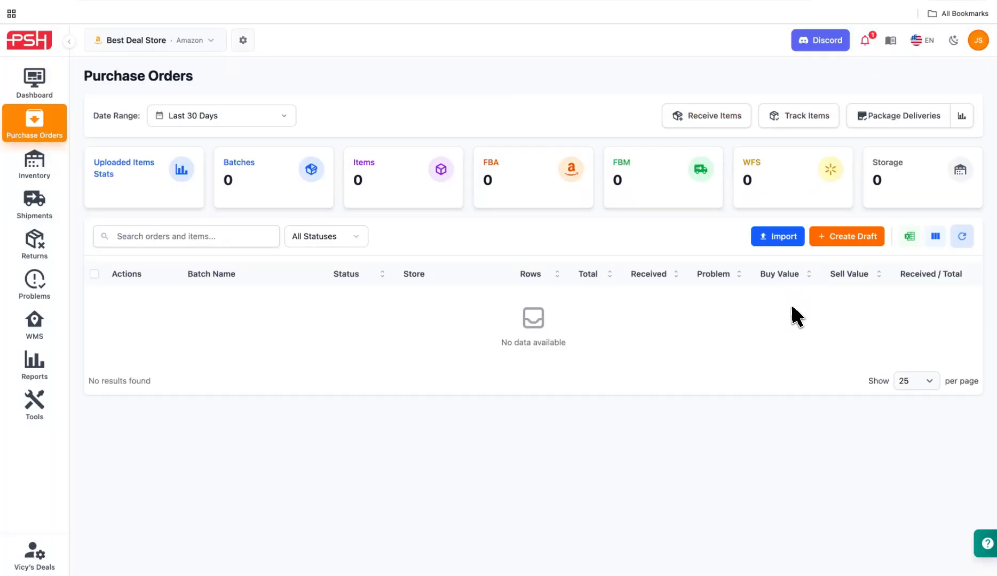
Create a draft purchase order batch named Macy Deals.
click(848, 237)
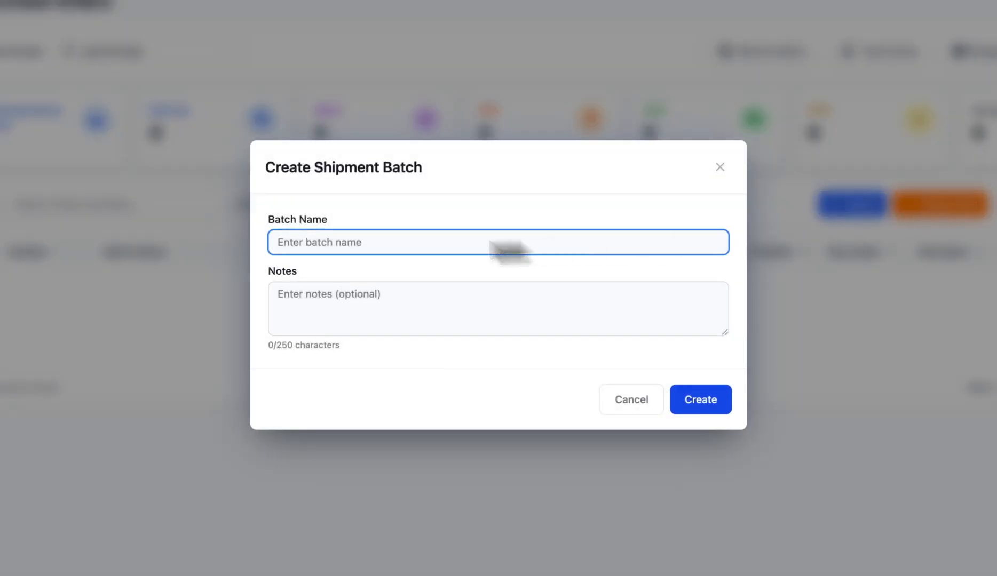
text(Macy Deals)
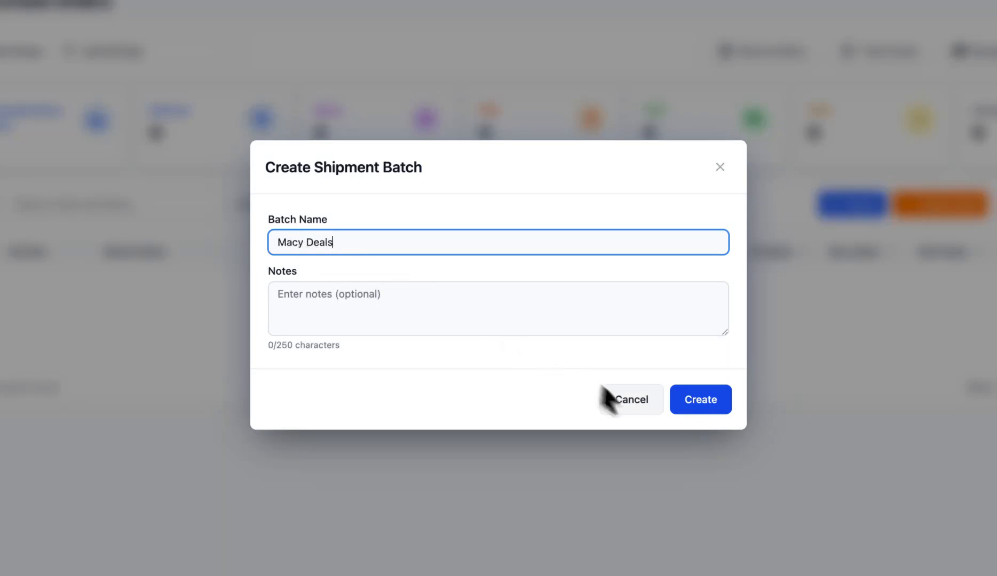
click(714, 404)
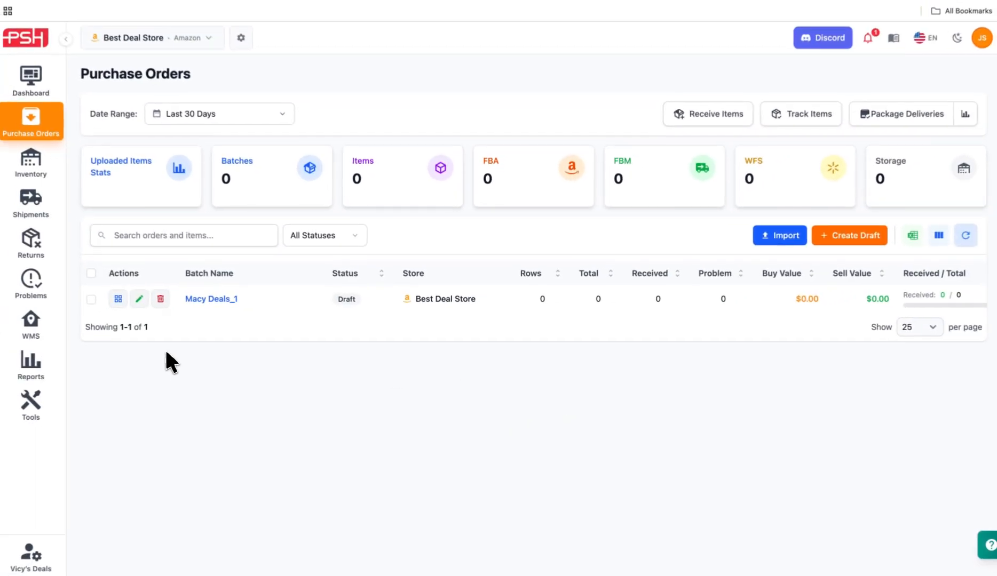
Find product B0CFFWTMD2 in the new batch's workspace, select it for adding and show the optional item fields.
click(121, 305)
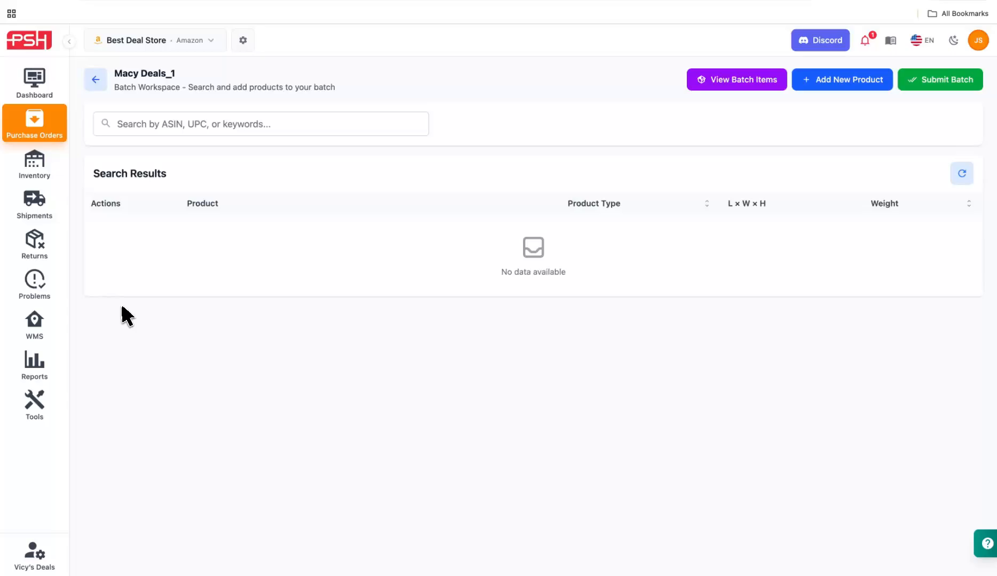
click(201, 123)
text(B0CFFWTMD2)
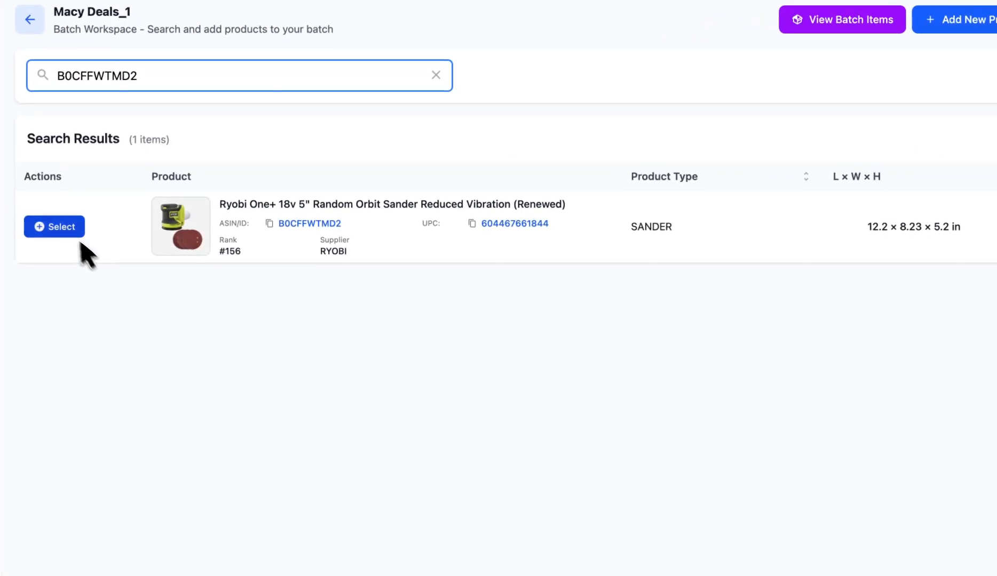
click(122, 243)
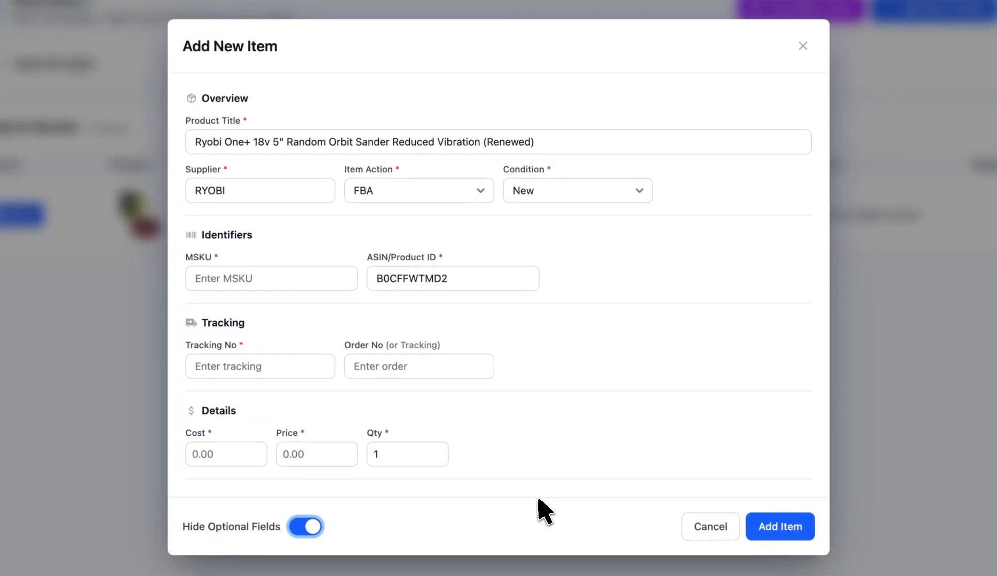
click(320, 529)
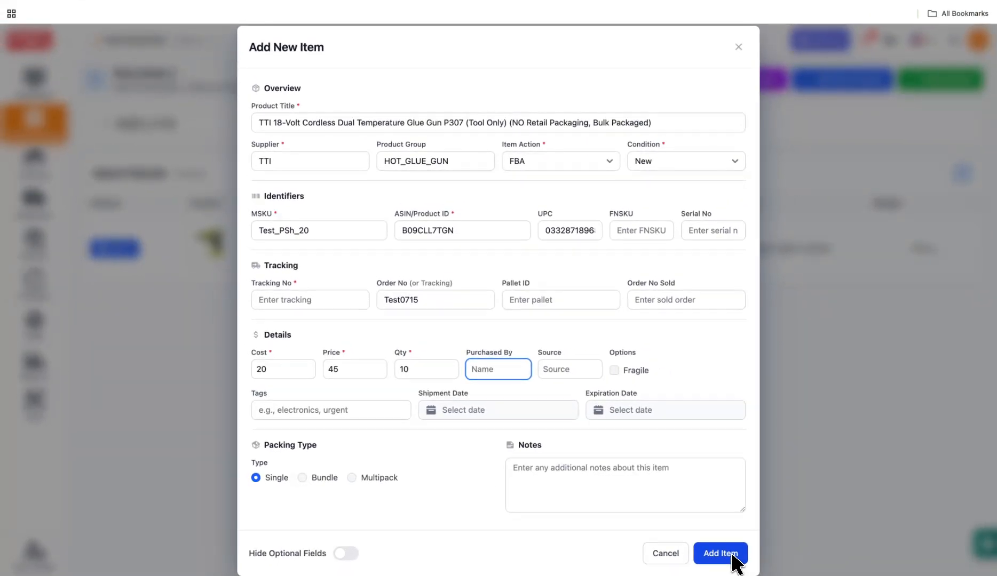
Add the TTI glue gun B09CLL7TGN with MSKU Test_PSh_20, cost 20, price 45 and quantity 10, and submit the batch.
click(722, 553)
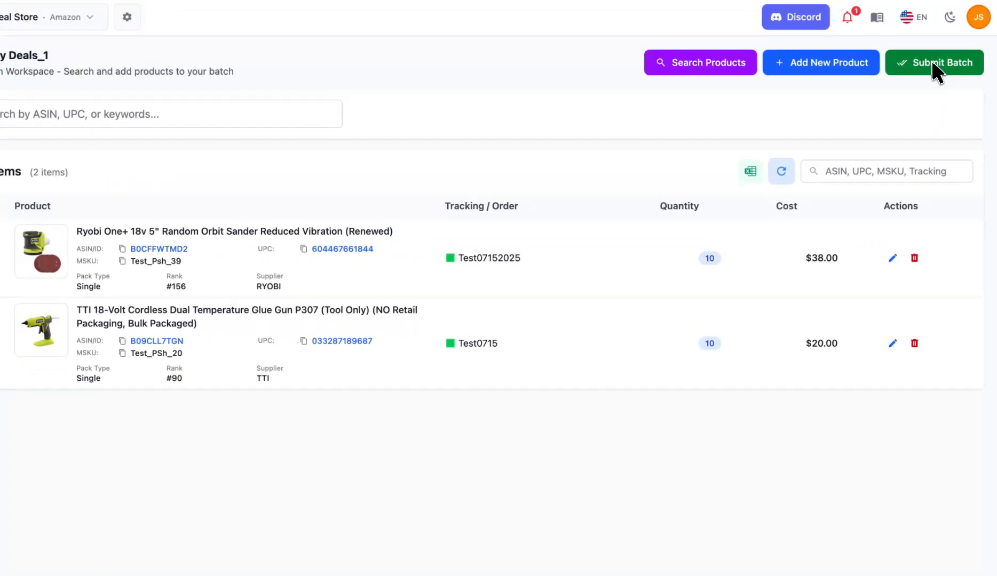
click(932, 63)
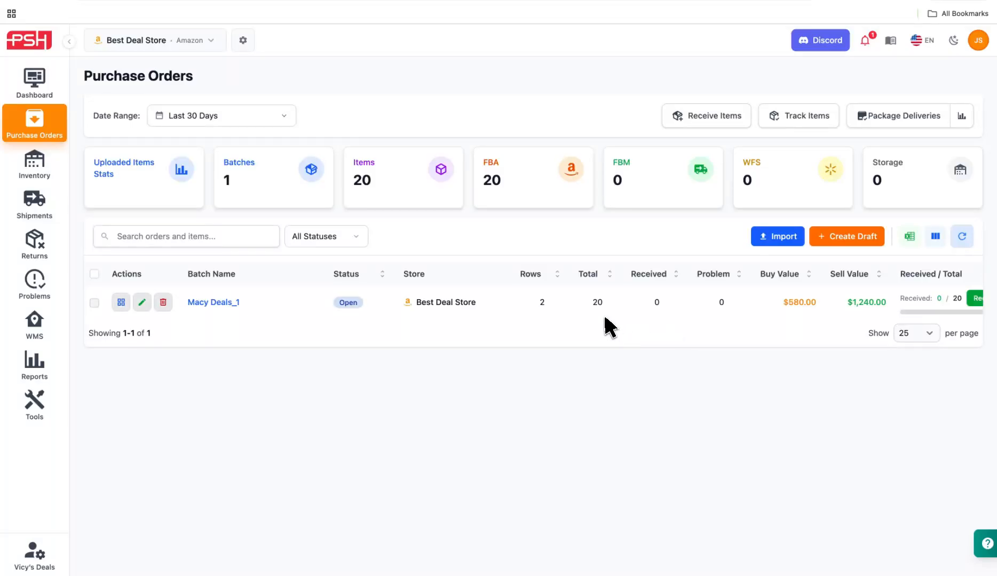
View the options for receiving all items of the Macy Deals_1 batch without receiving them.
scroll(644, 331, right, 1)
scroll(708, 330, right, 5)
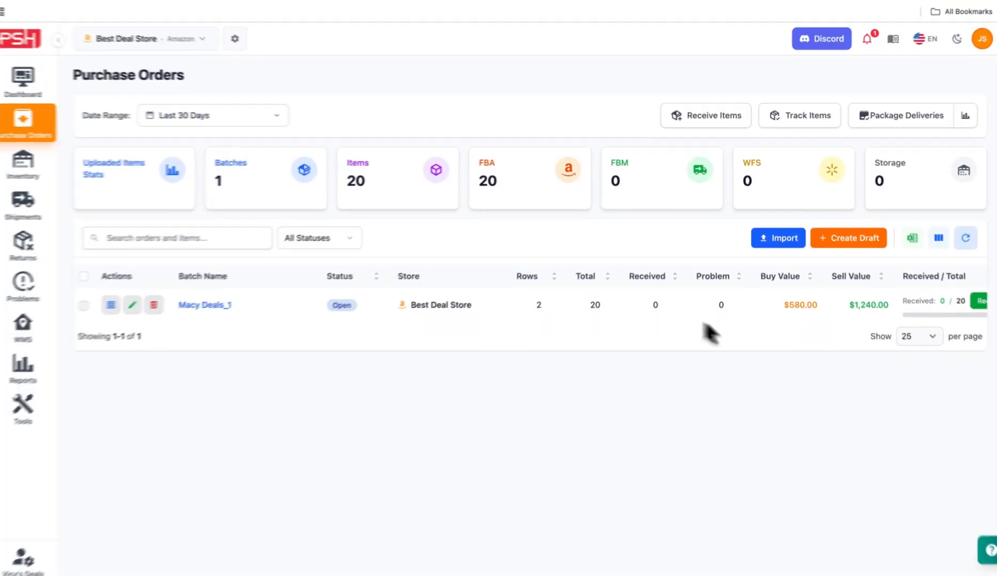
click(823, 301)
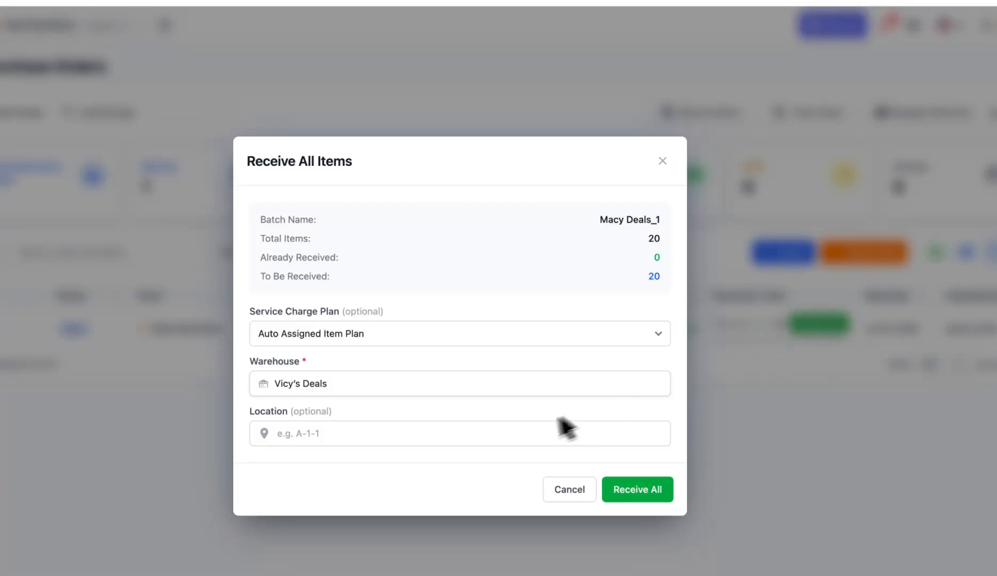
key(Escape)
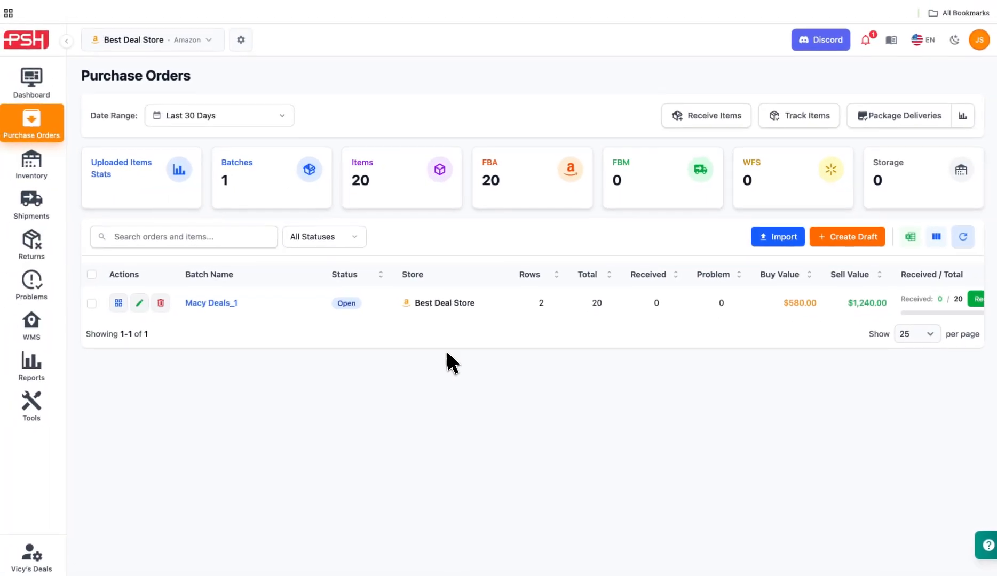
Find B09CLL7TGN among the items to receive and receive 5 units of it into FBA inventory.
click(704, 128)
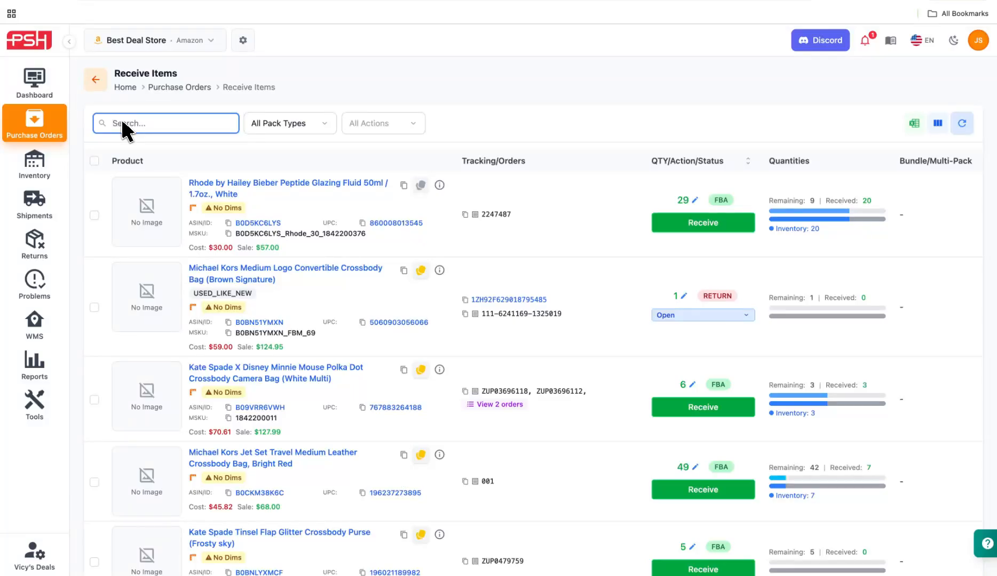
text(B09CLL7TGN)
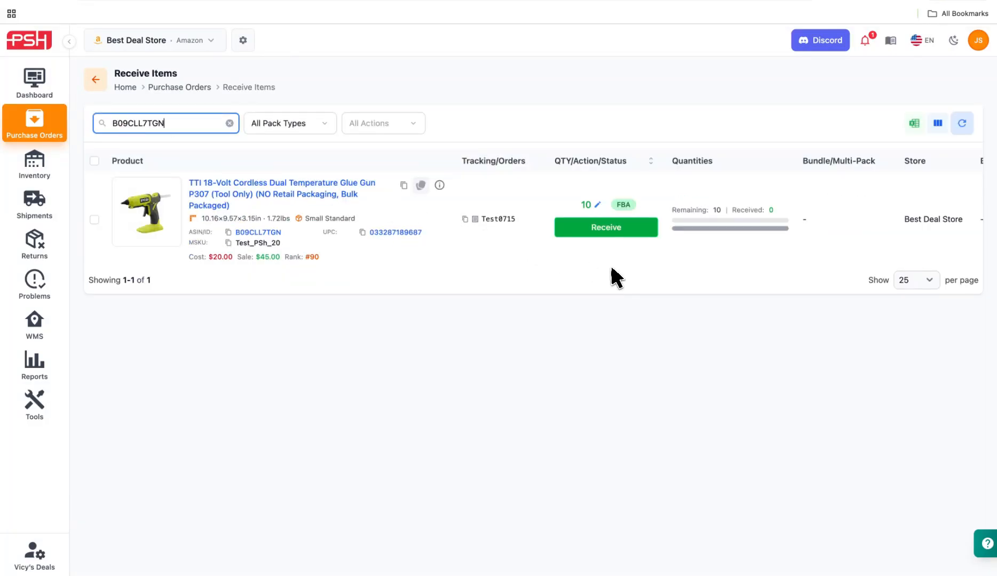
click(614, 228)
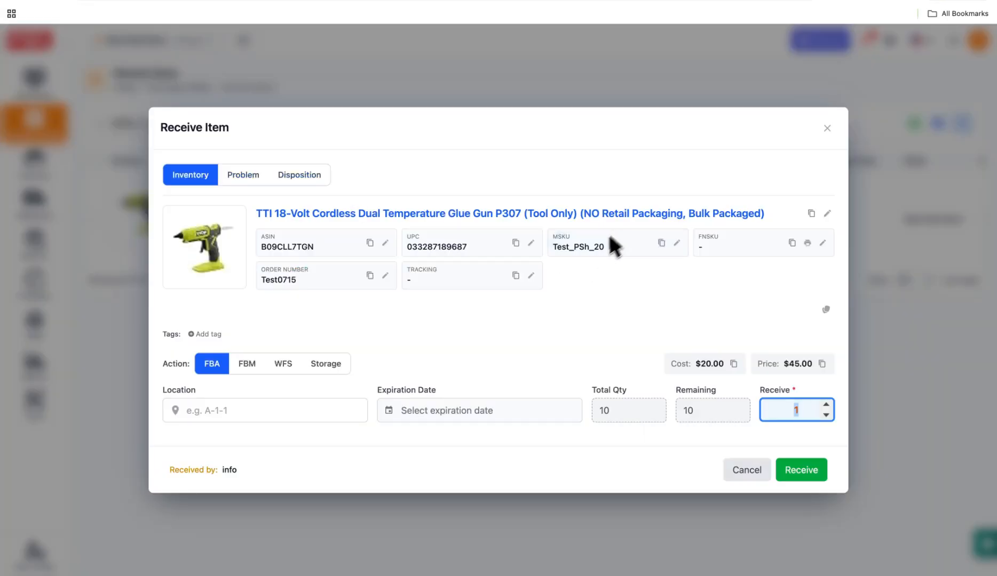
text(5)
click(800, 470)
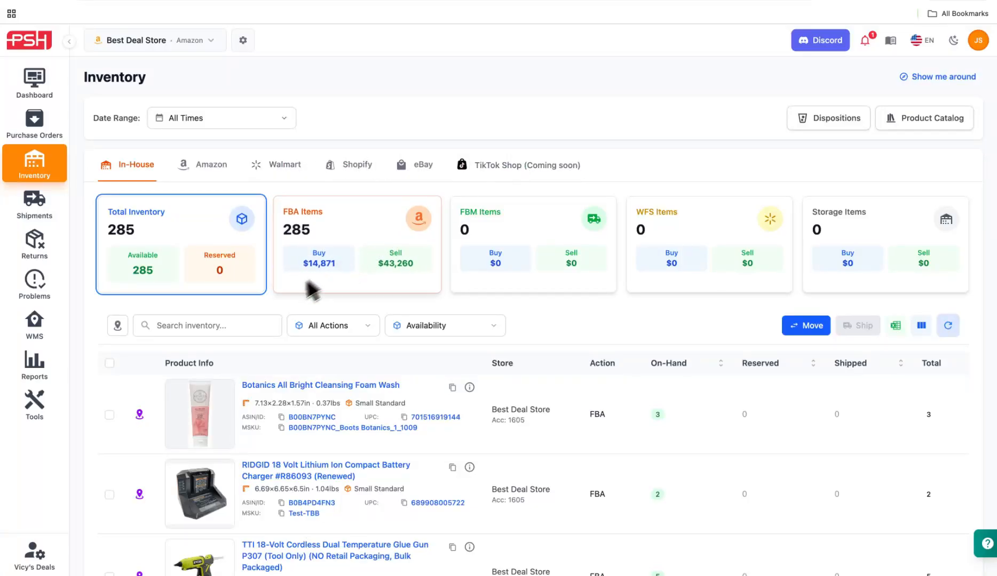
Search the in-house inventory for B09CLL7TGN.
click(225, 331)
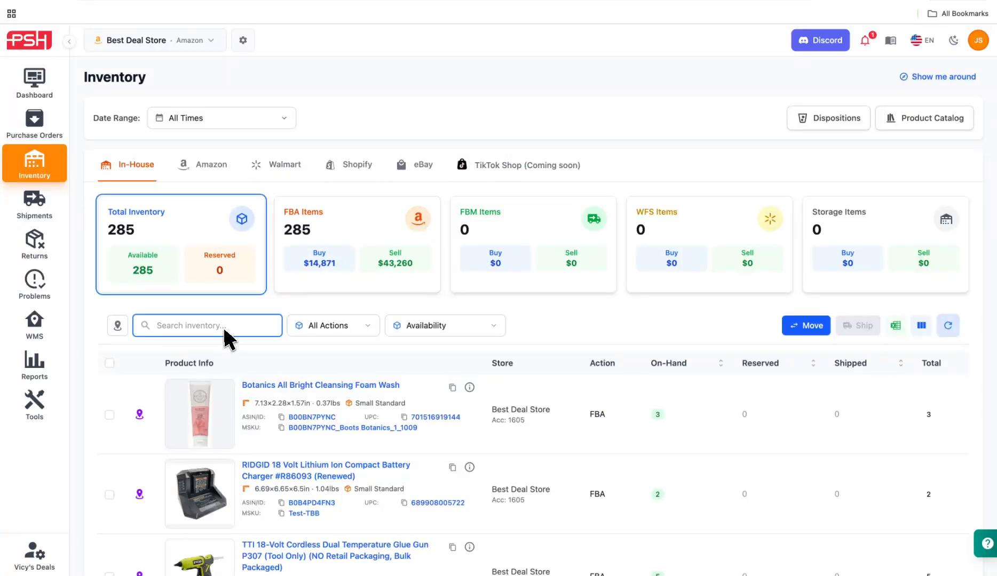
text(B09CLL7TGN)
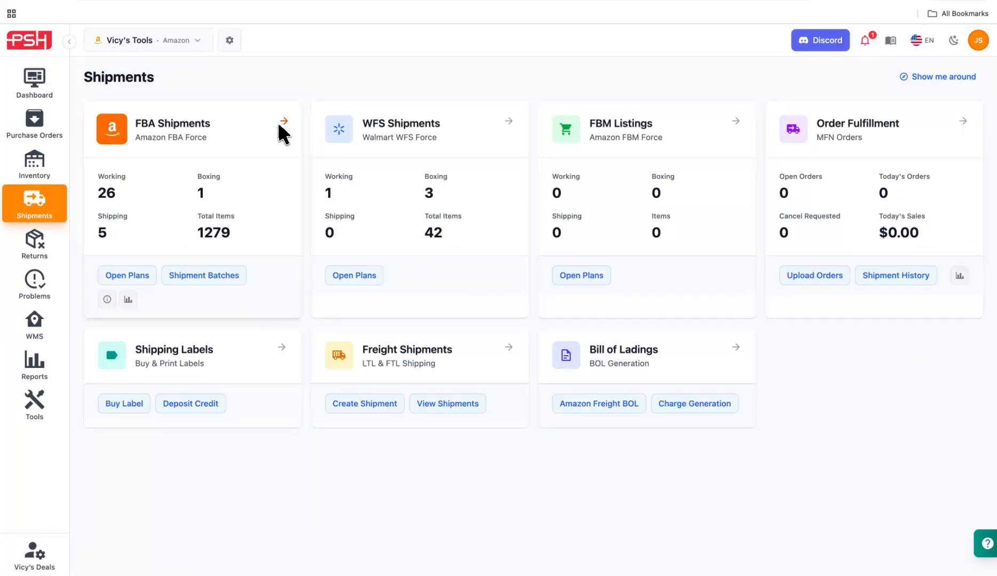
Create an FBA shipment plan for the United States with the Vicy's Deals ship-from address and the Post Boxing workflow.
click(278, 123)
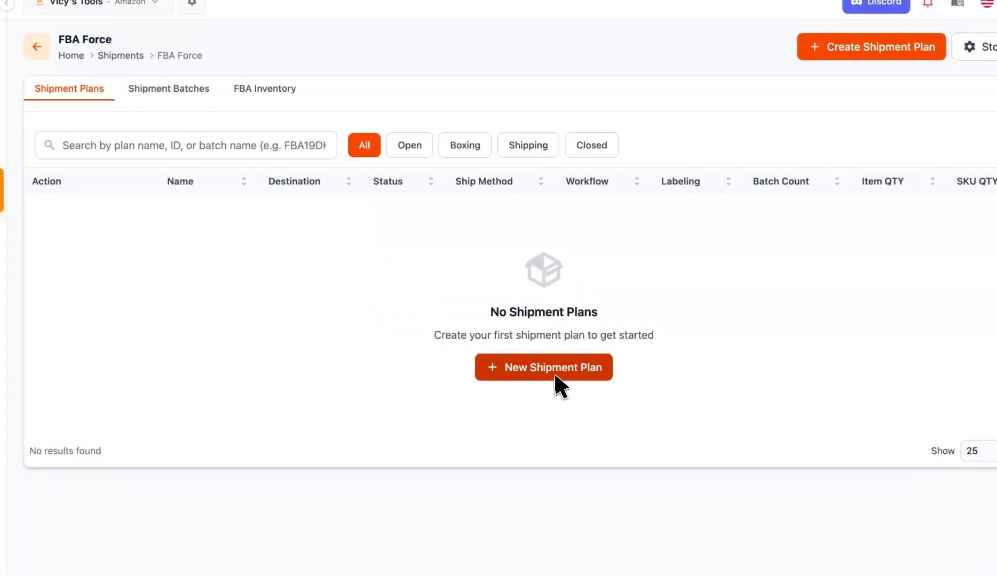
click(556, 377)
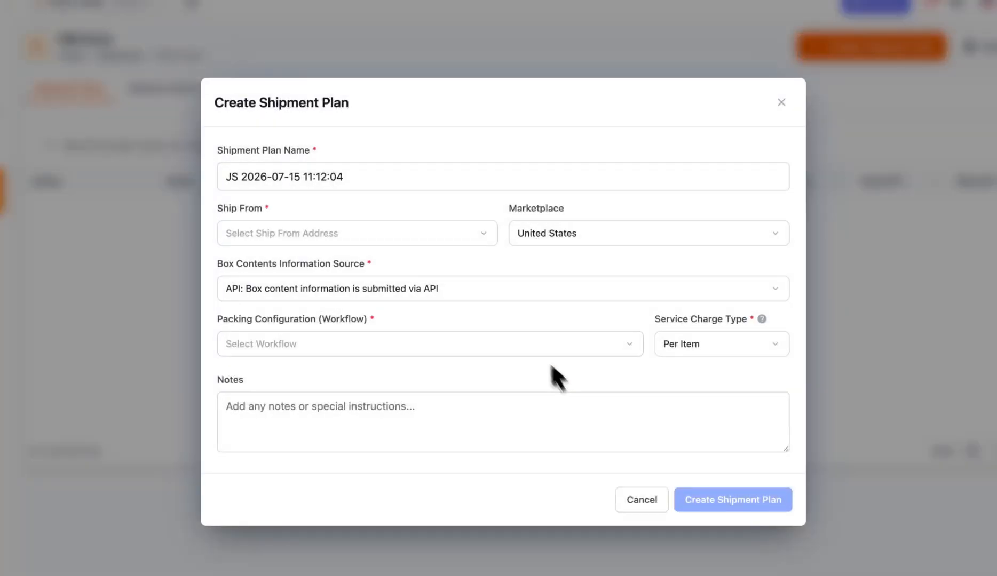
click(286, 235)
click(291, 260)
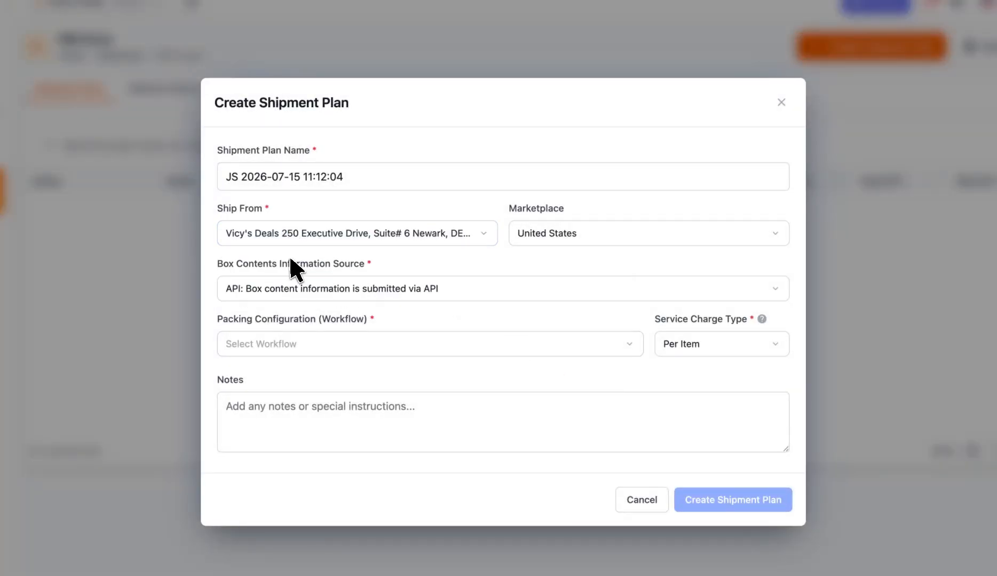
click(385, 347)
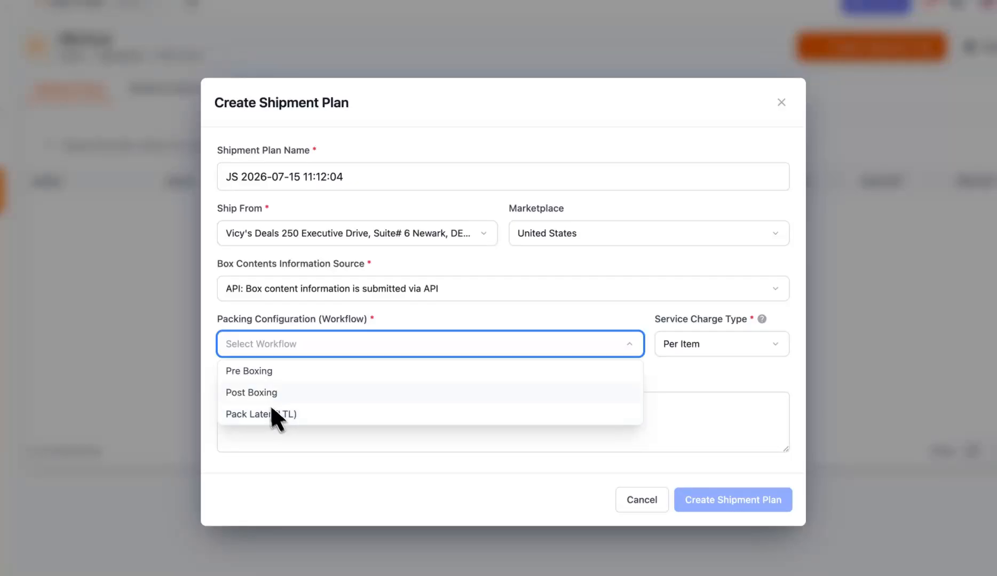
click(259, 395)
click(730, 548)
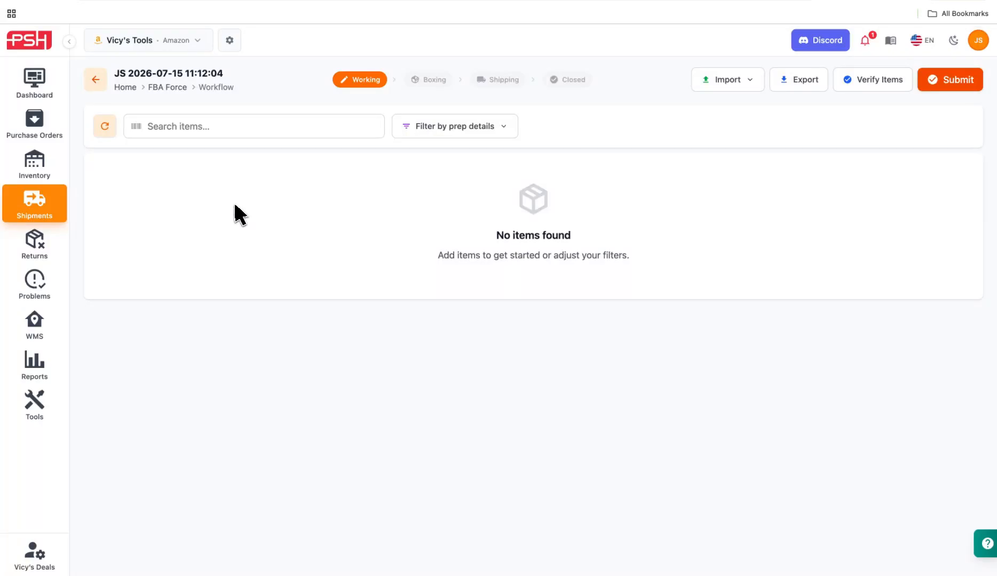
Review the store settings for listing price, MSKU formula, returns and removals, auto close and printing without changing them.
click(229, 40)
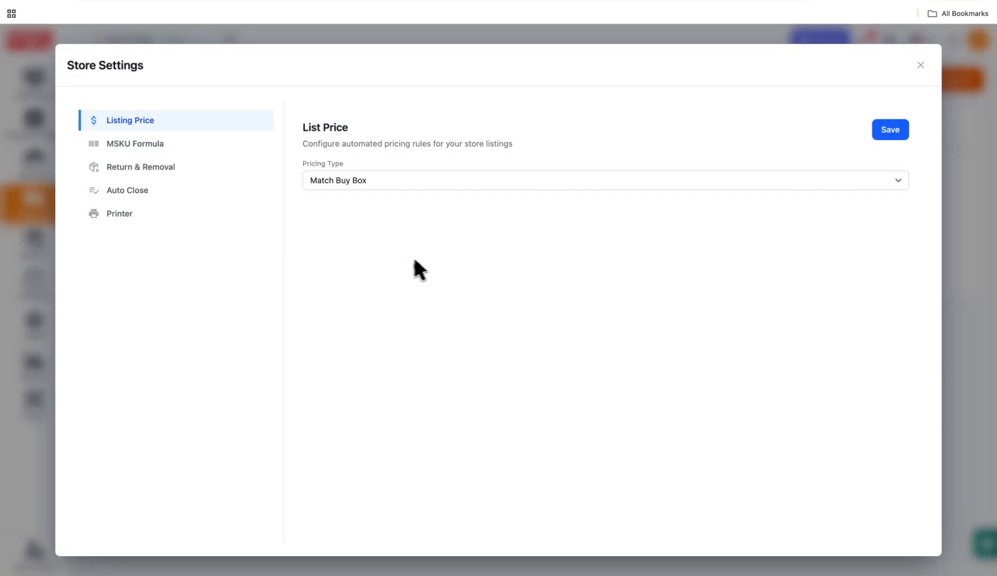
click(150, 150)
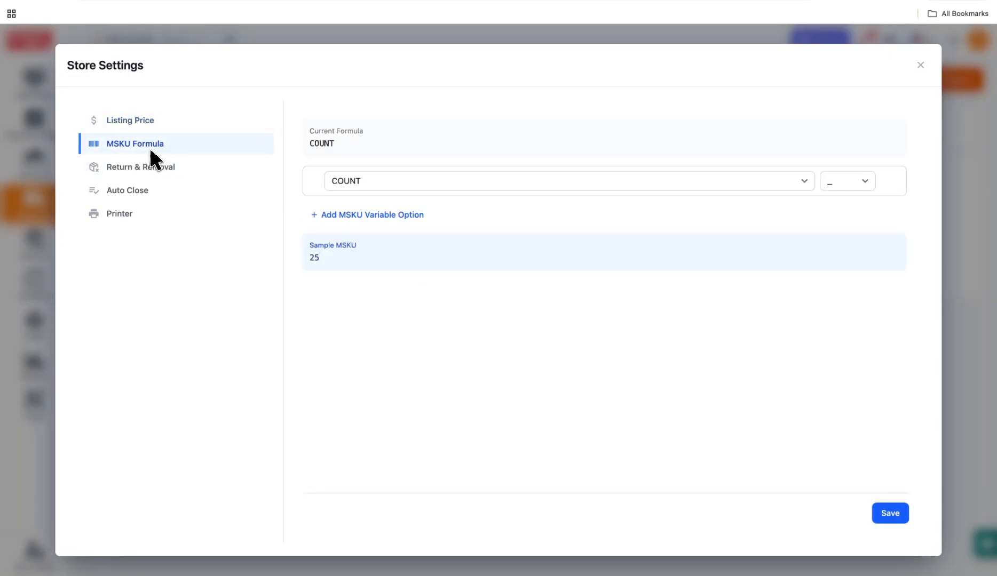
click(146, 166)
click(147, 194)
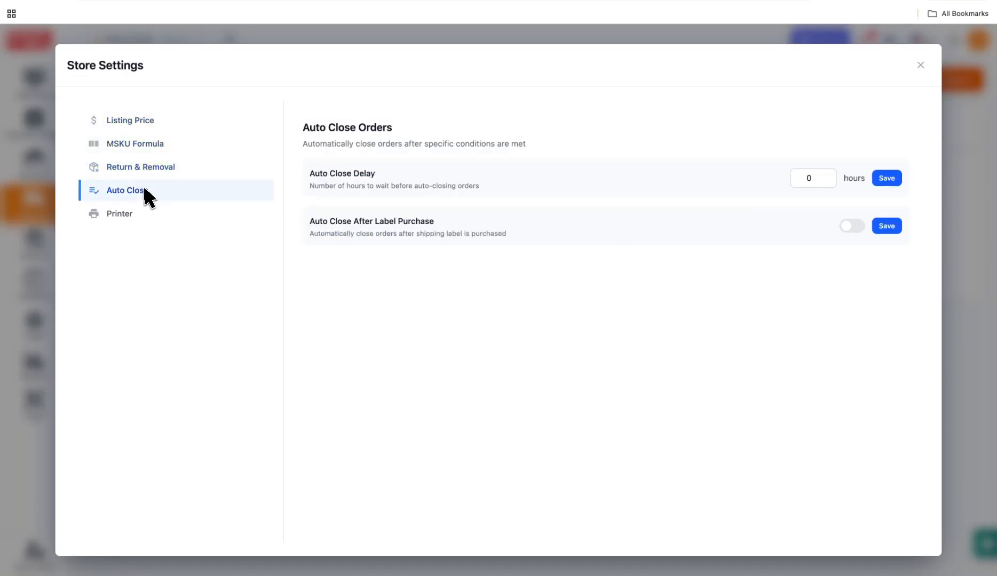
click(140, 219)
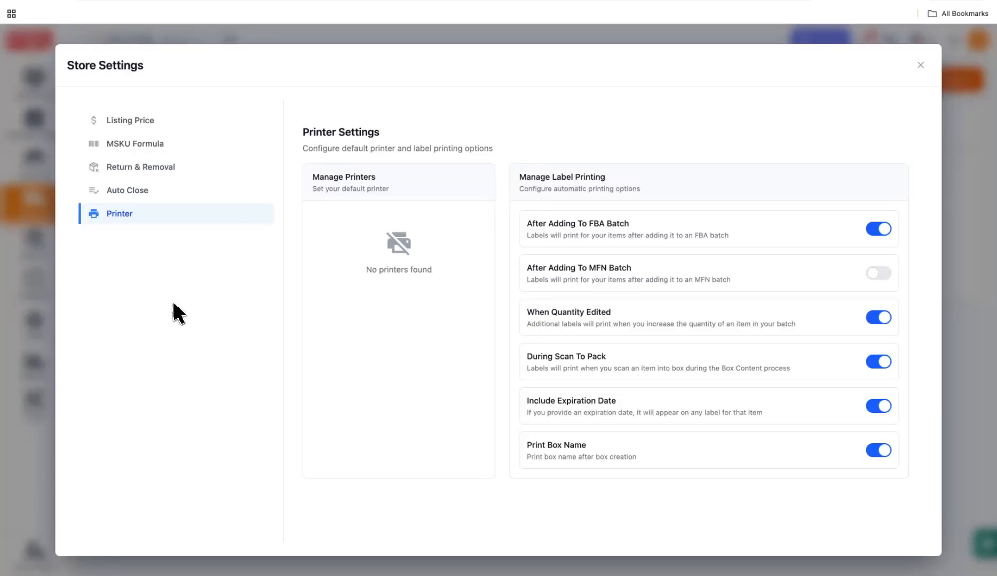
key(Escape)
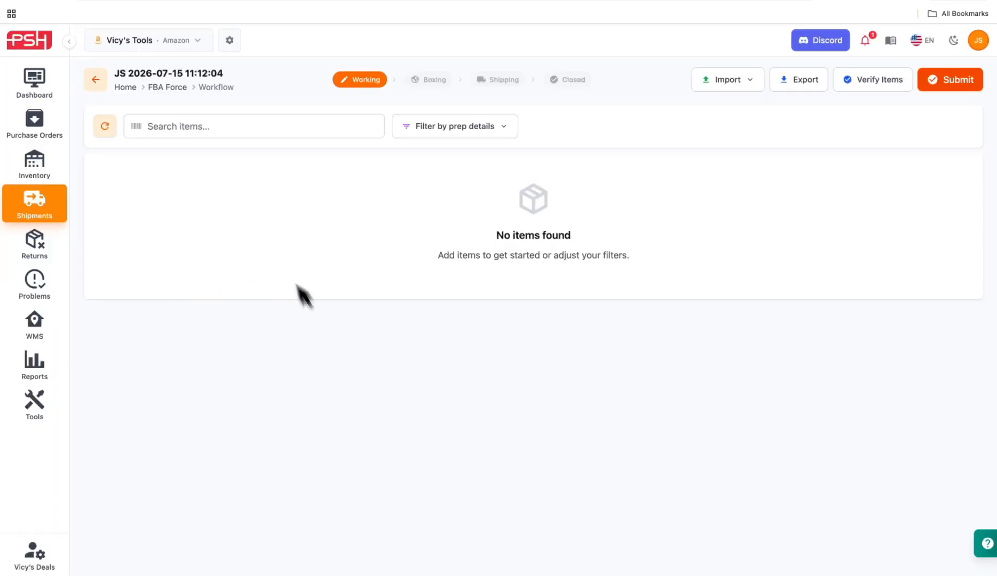
Search for B09CLL7TGN in the new shipment plan.
click(204, 126)
text(B09CLL7TGN)
key(Return)
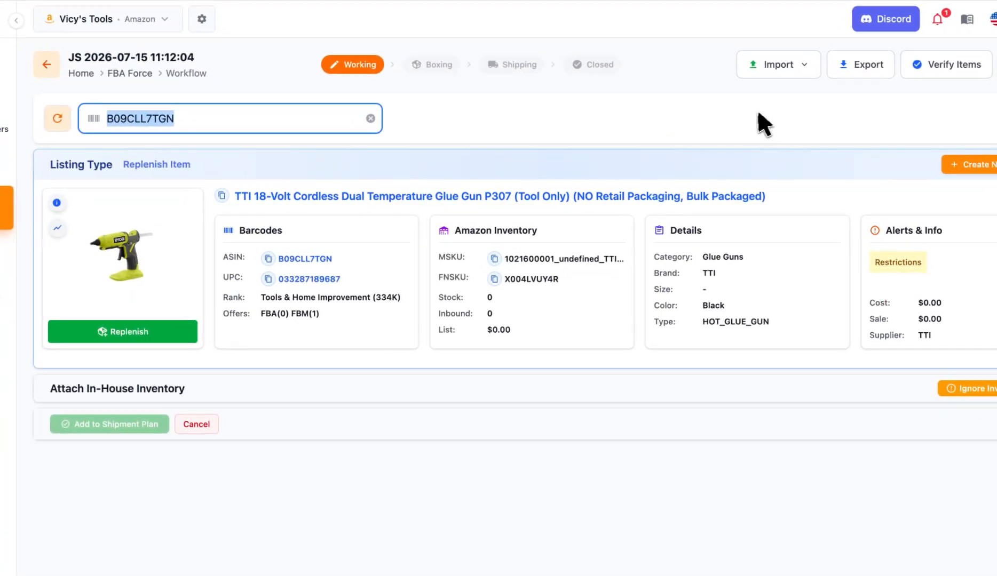
Import 5 units of the TTI glue gun from the Macy Deals_2 purchase order into the shipment plan.
click(809, 73)
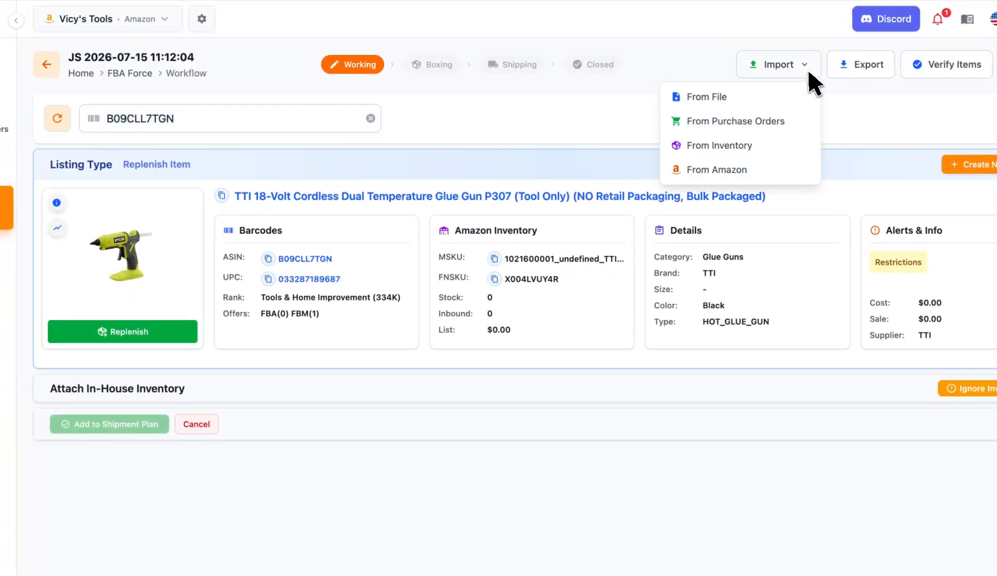
click(726, 122)
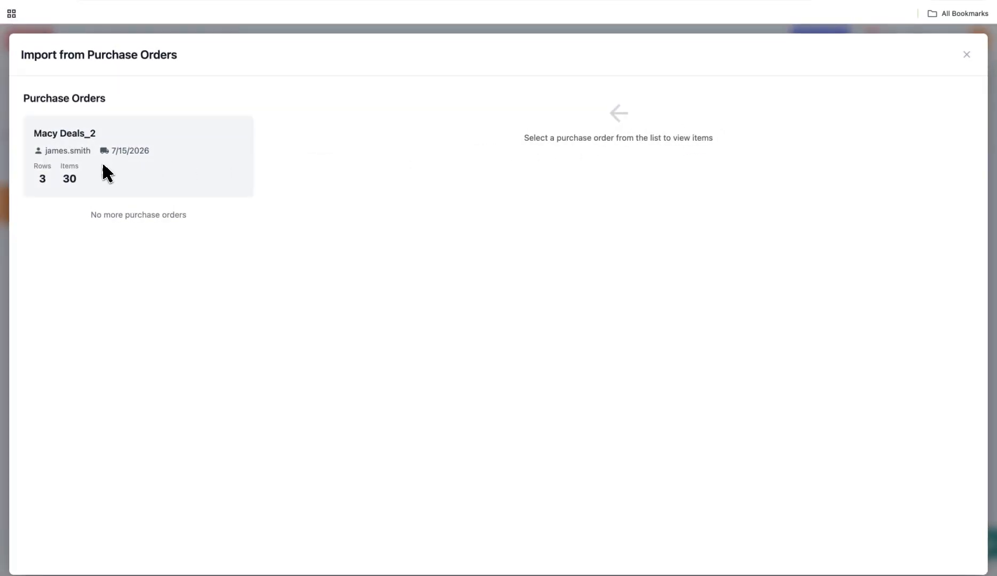
click(107, 174)
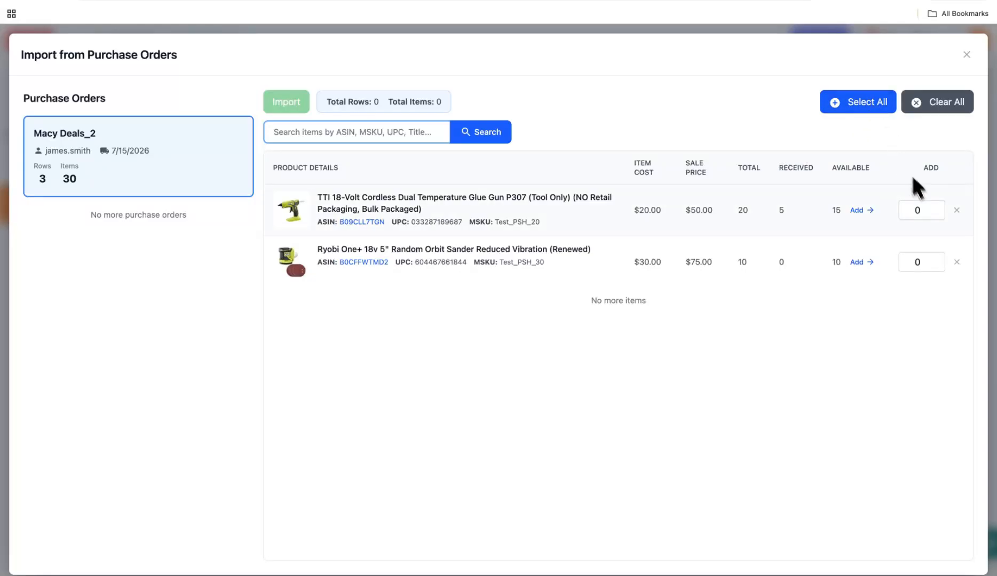
click(935, 207)
click(935, 207)
click(935, 207)
click(936, 207)
click(935, 207)
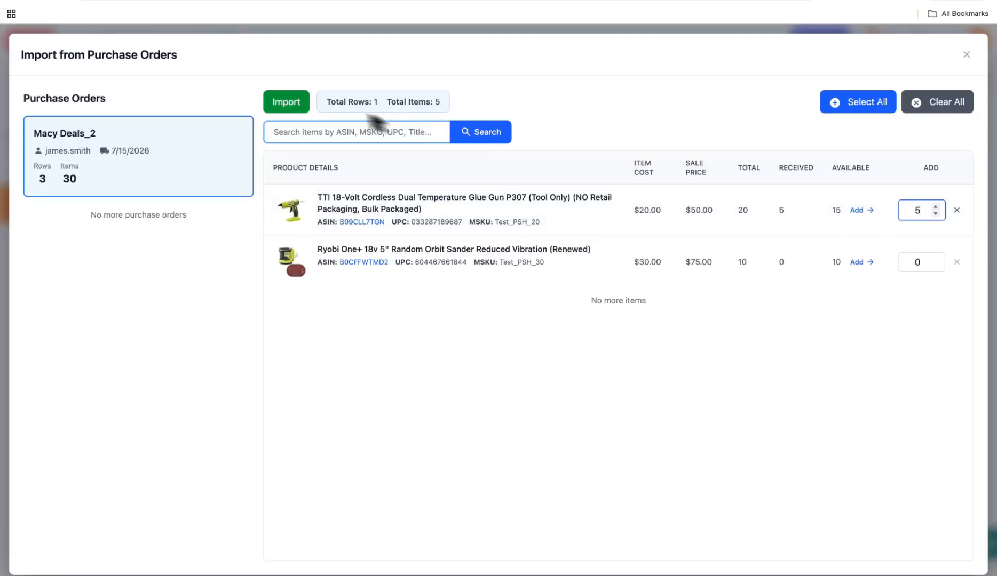
click(294, 103)
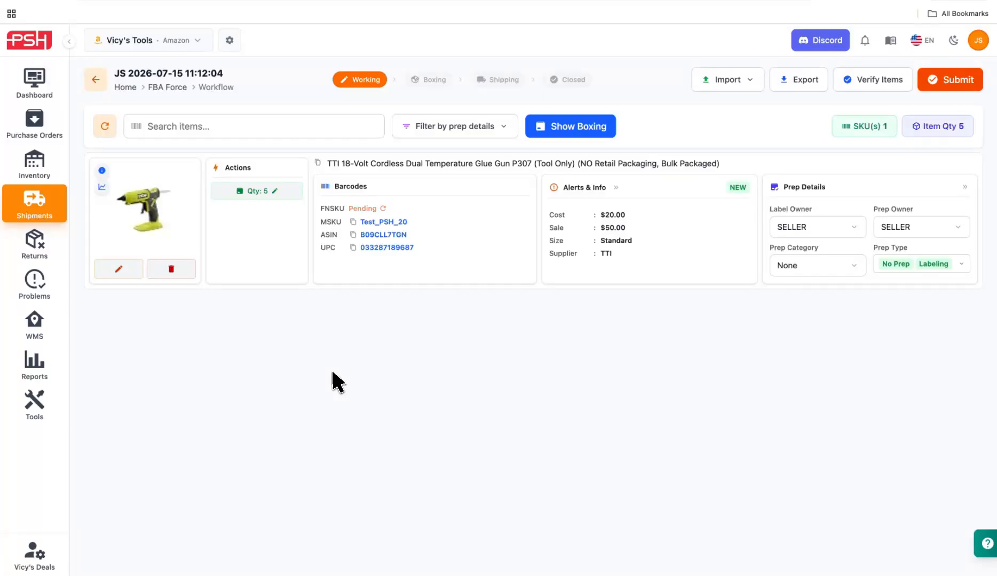
Find B0CFFWTMD2 and replenish its MSKU B0CFFWTMD2_24_1008 with 10 units from in-house inventory.
text(B0CFFWTMD2)
key(Return)
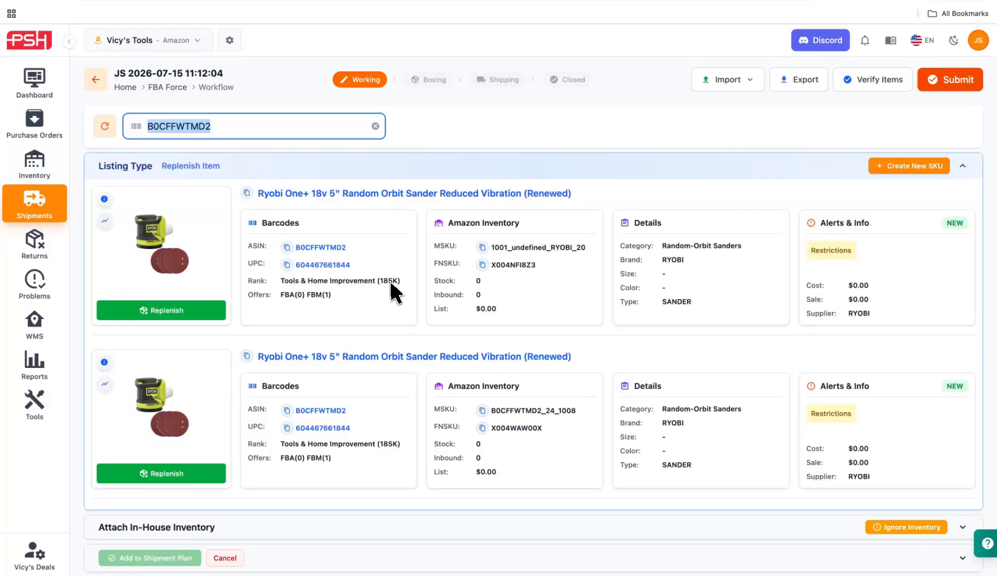
scroll(392, 290, down, 2)
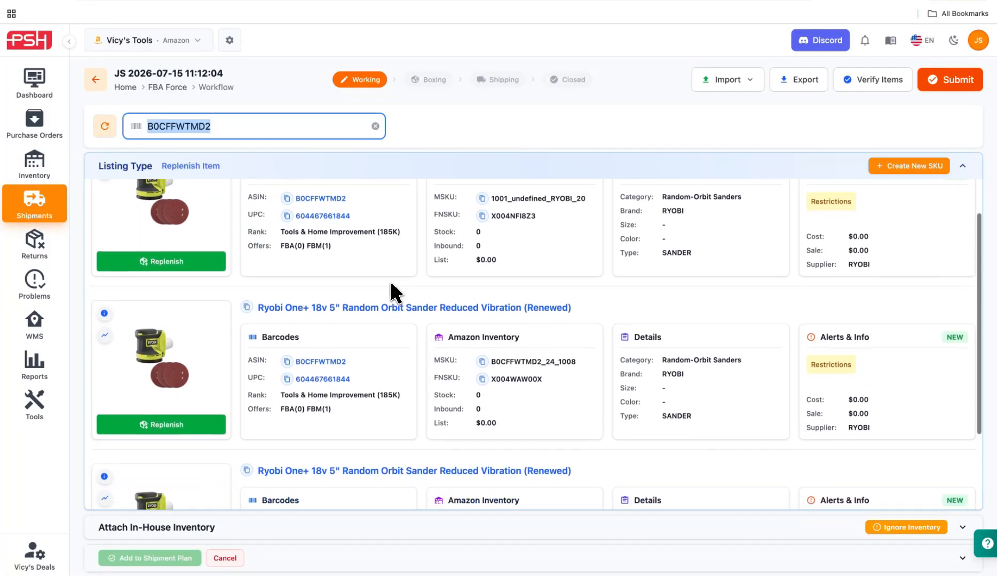
click(170, 408)
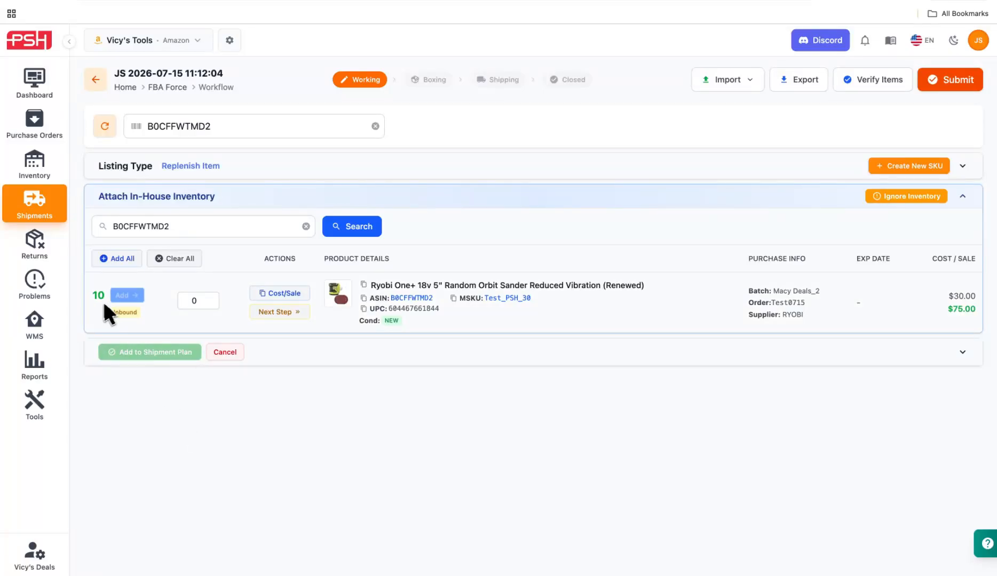
click(126, 296)
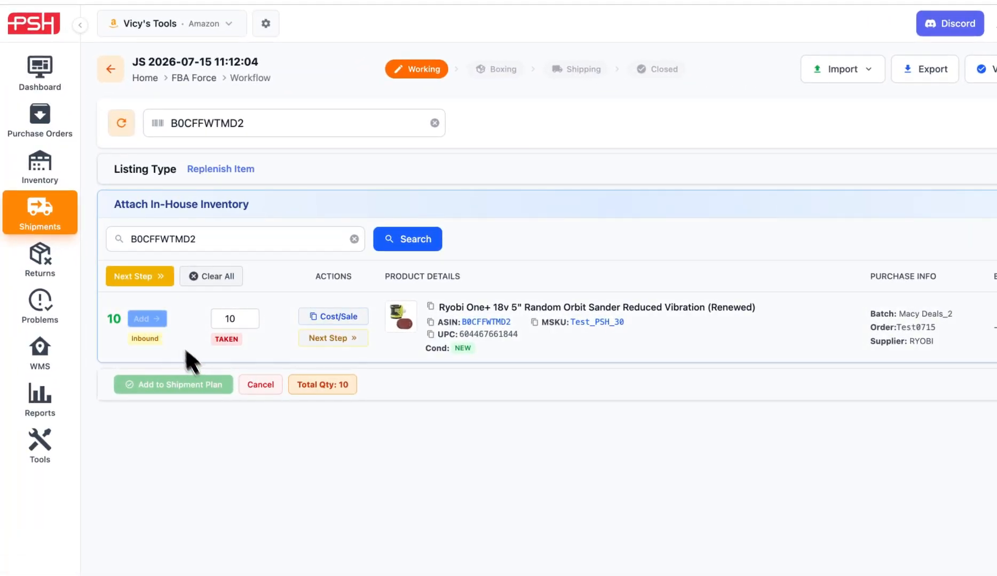
click(149, 278)
Set the Ryobi sander's cost to 20 and its sale price to the 112.68 MFN offer, and add it to the shipment plan.
click(498, 325)
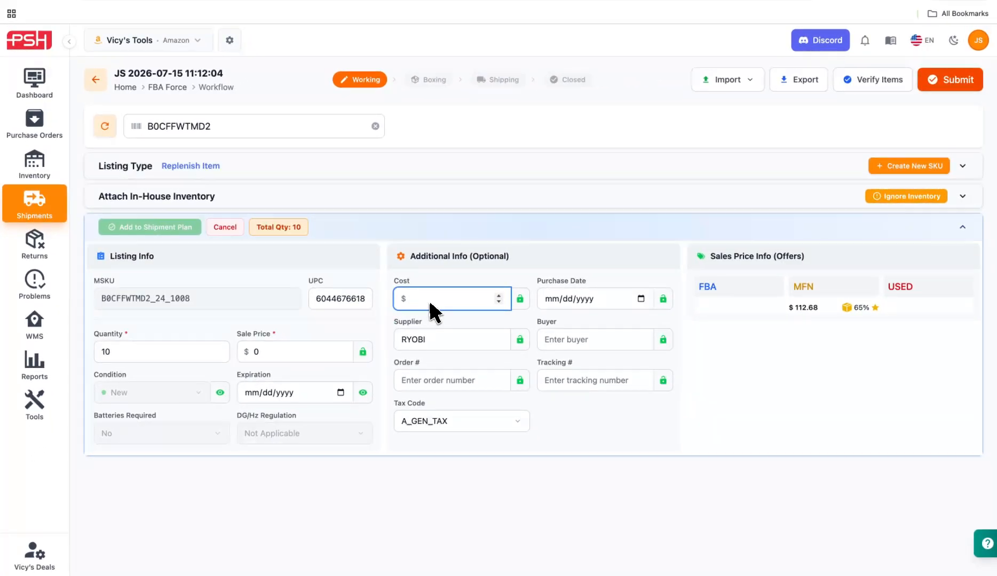
text(20)
key(Tab)
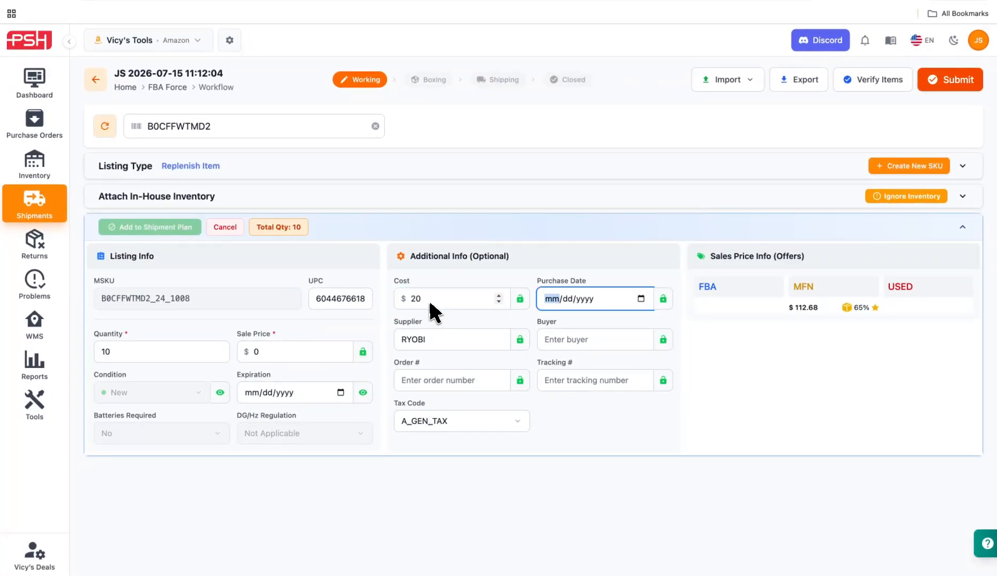
click(802, 308)
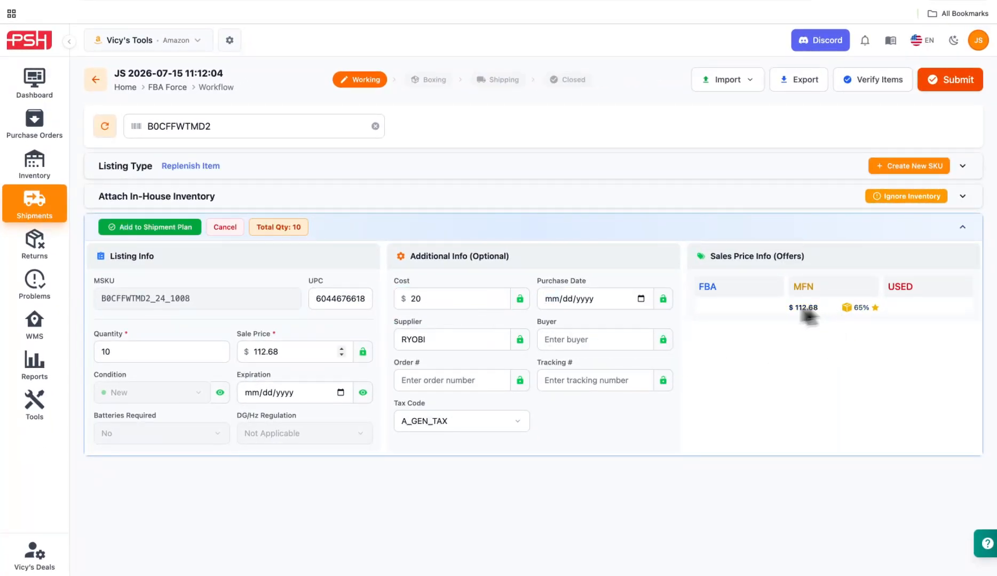
click(141, 228)
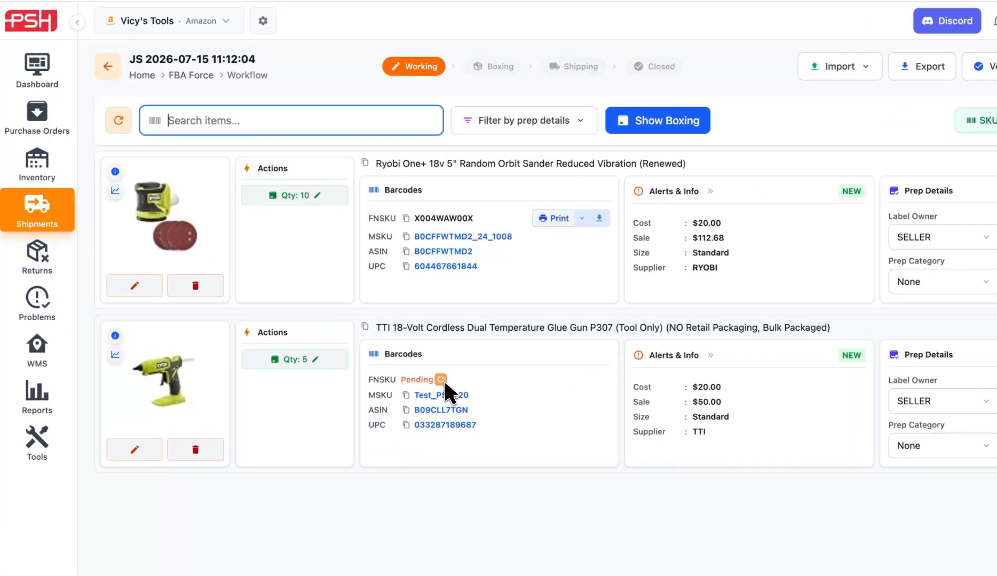
Refresh the glue gun's pending FNSKU and submit the shipment plan to Amazon.
click(444, 383)
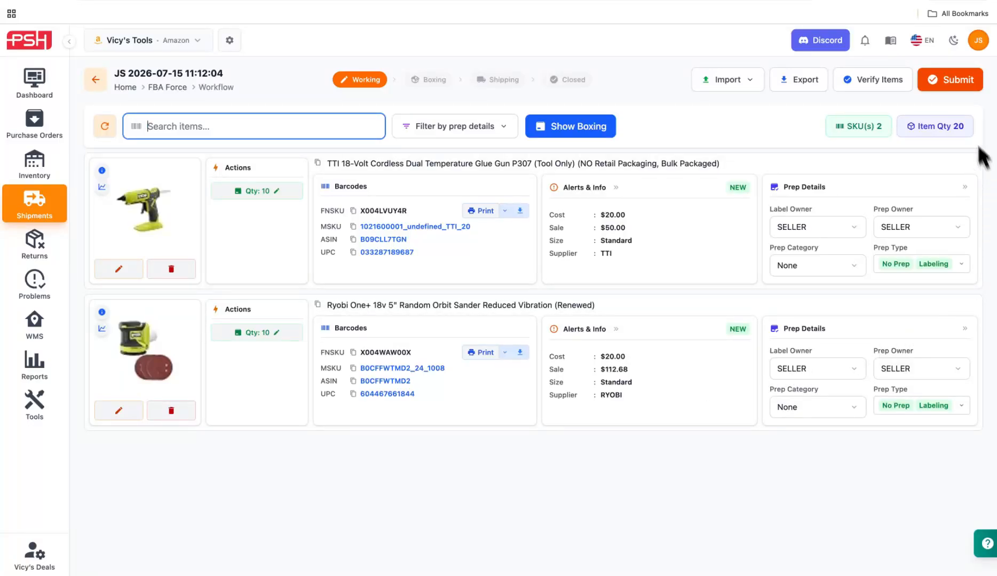
click(958, 85)
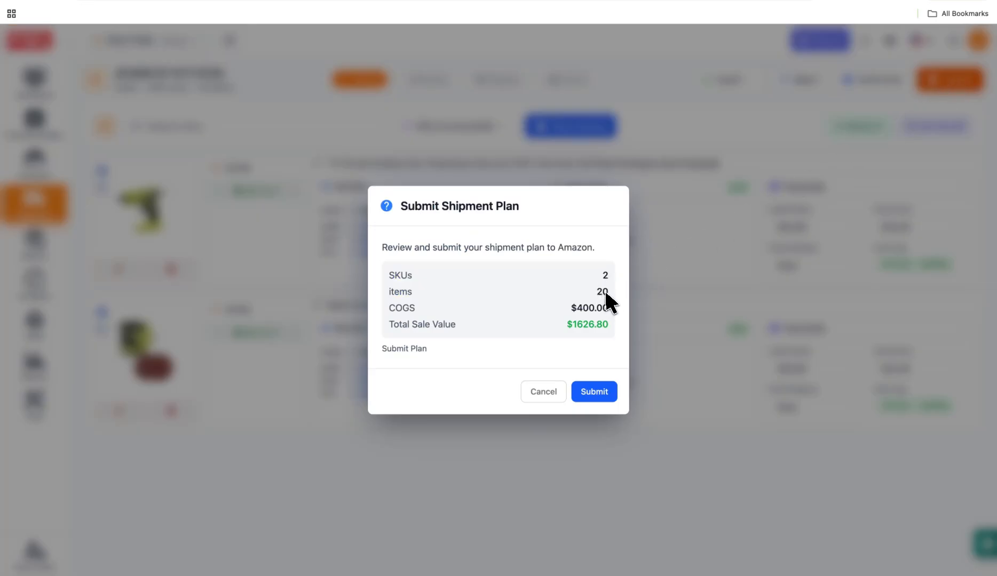
click(606, 393)
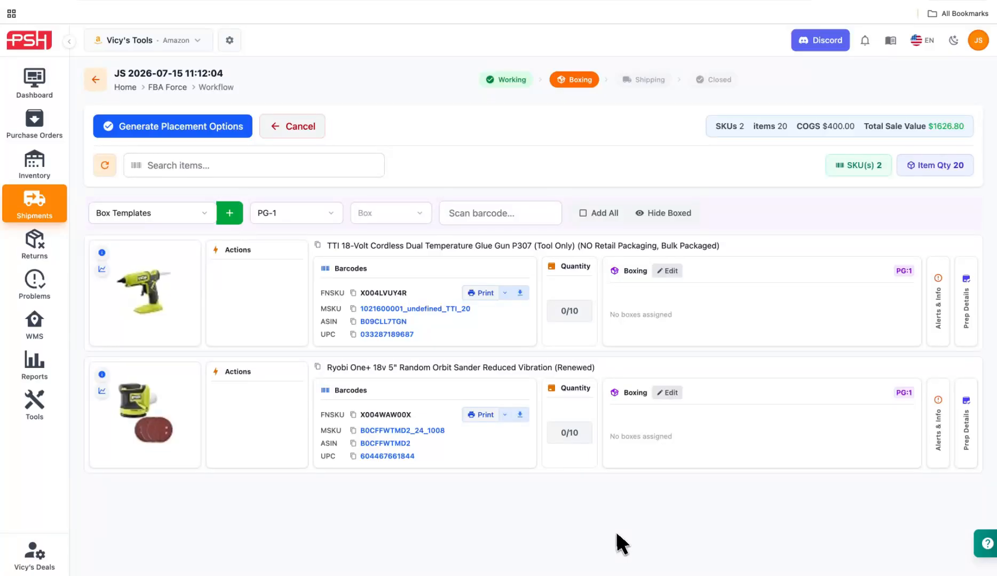
Check the available pack groups, keep PG-1, and add a box from the S - 18 x 18 x 18 template.
click(339, 216)
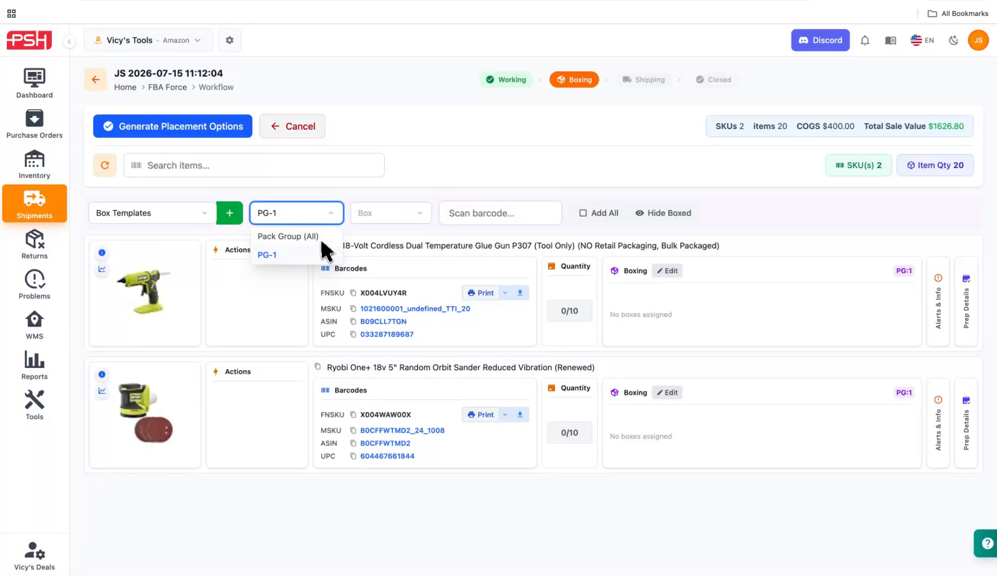
click(420, 169)
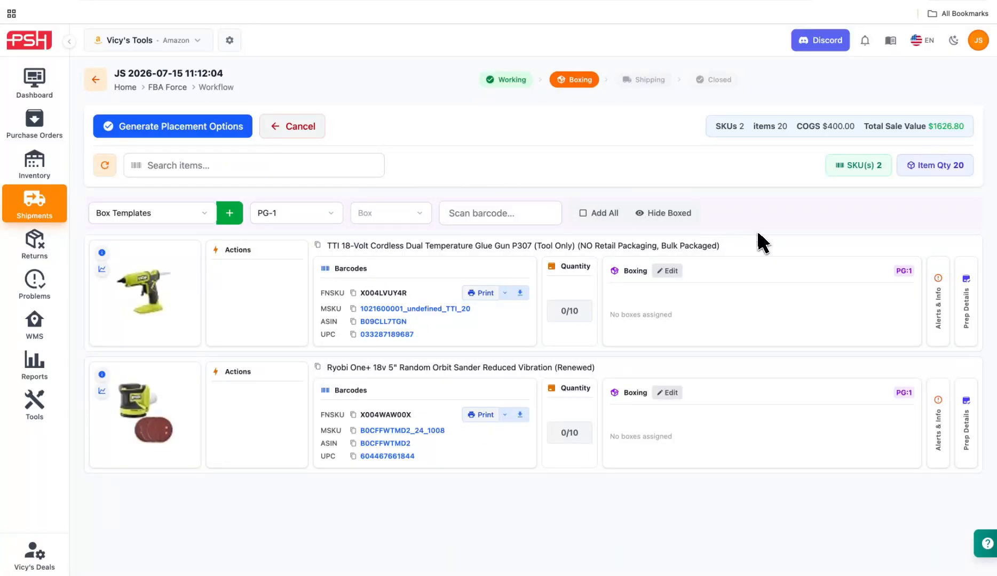
click(205, 212)
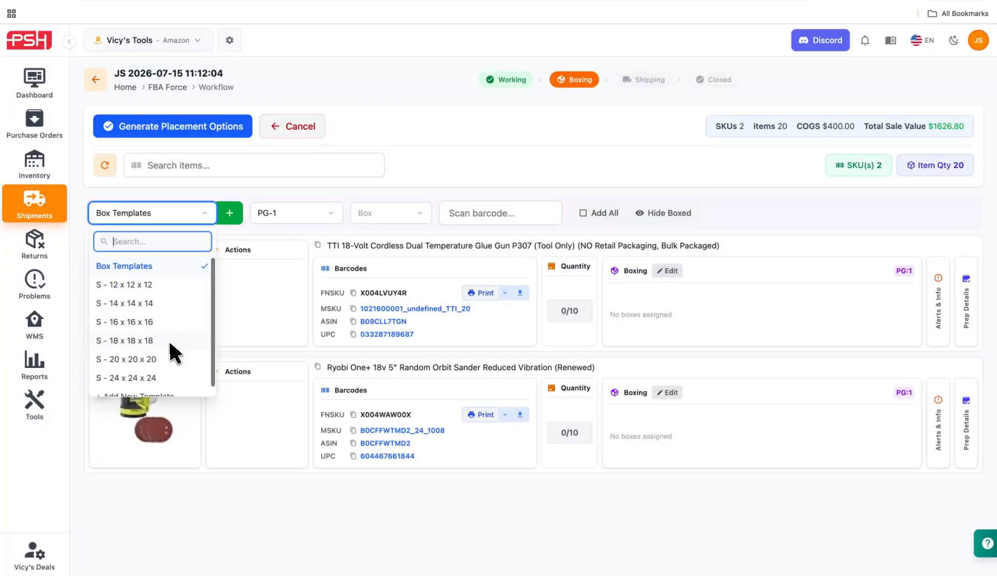
scroll(171, 352, down, 1)
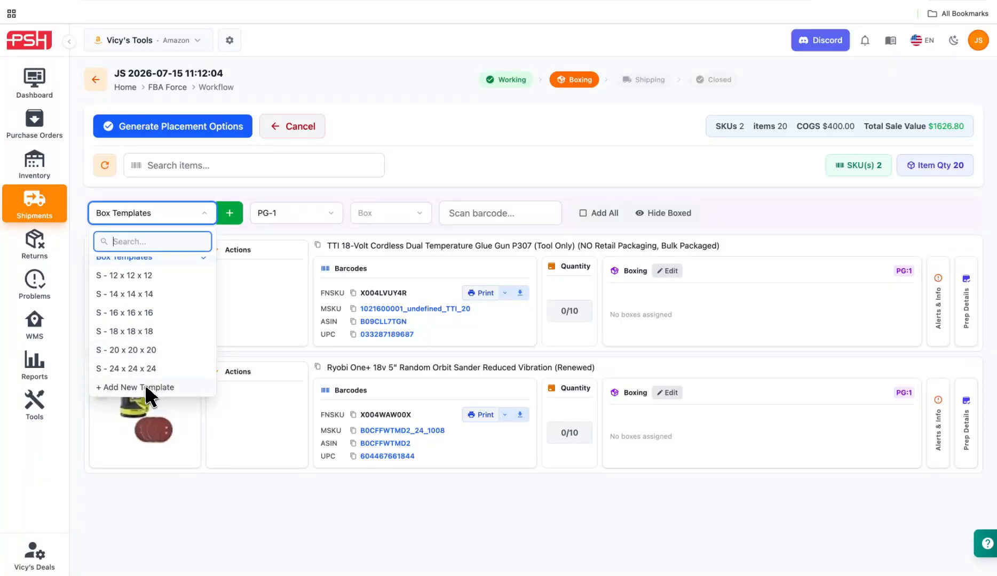
click(135, 331)
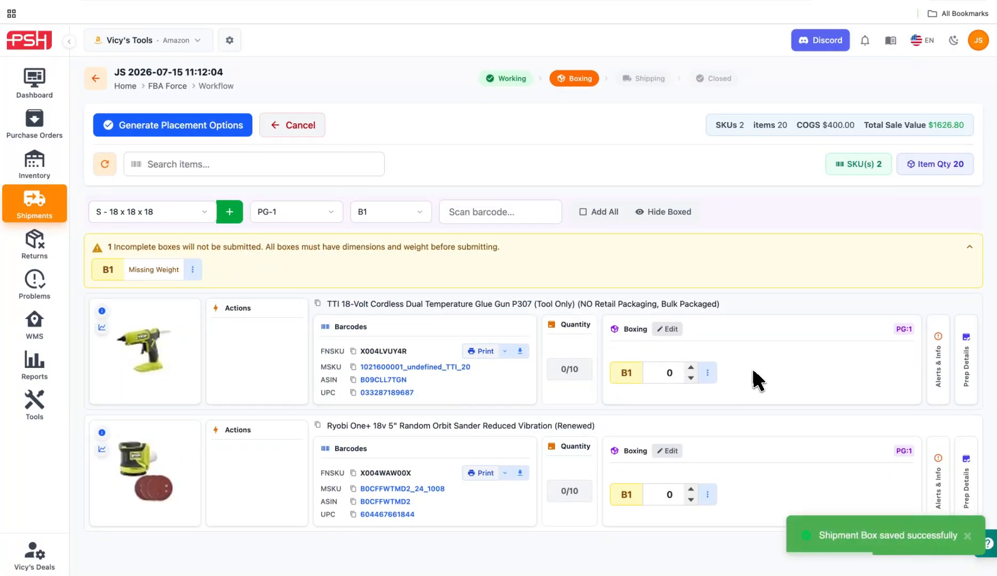
Find the glue gun in the boxing list by its FNSKU X004LVUY4R.
click(211, 168)
text(X004LVUY4R)
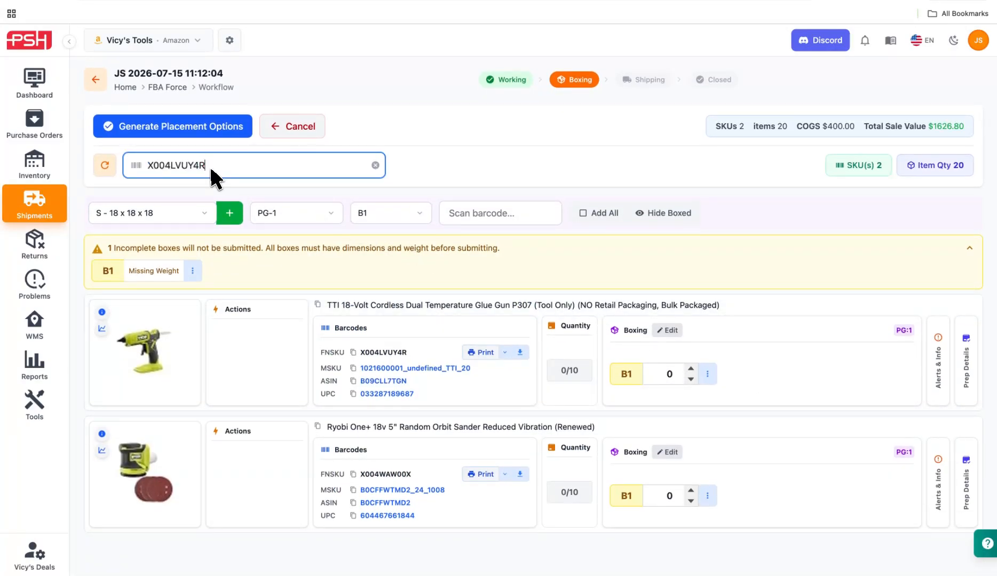
key(Return)
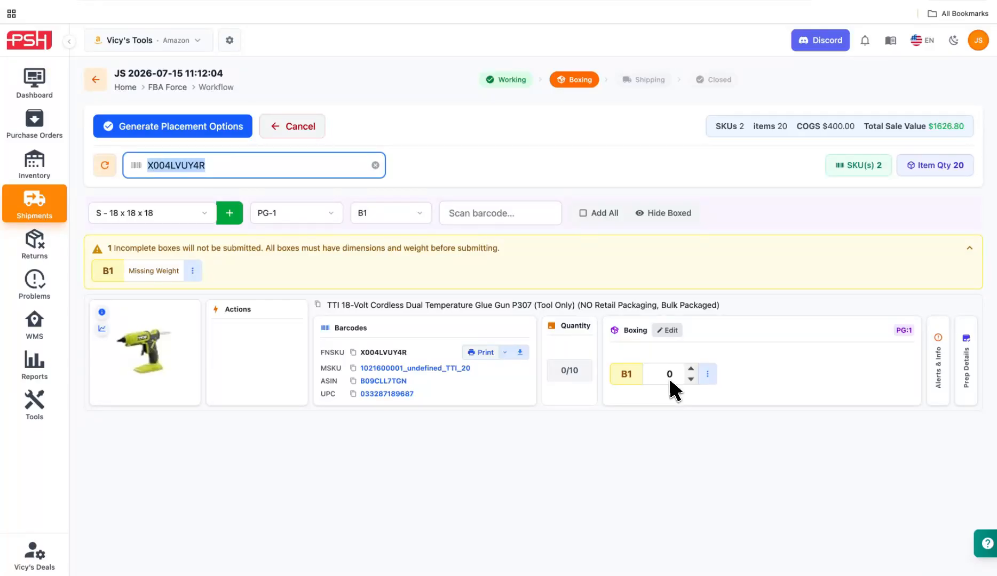
Pack glue gun units into box B1 one at a time by repeatedly scanning FNSKU X004LVUY4R.
click(488, 212)
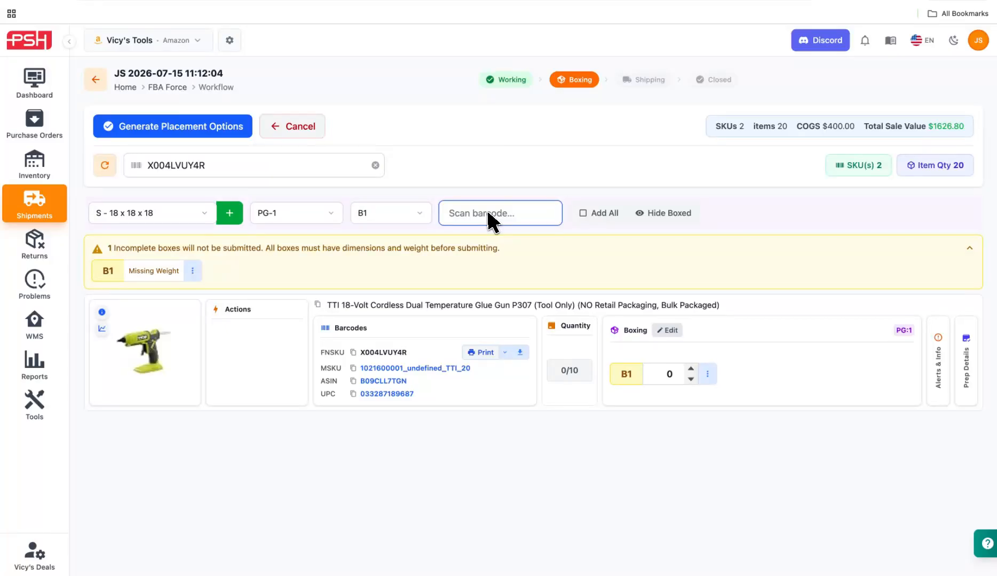
text(X004LVUY4R)
key(Return)
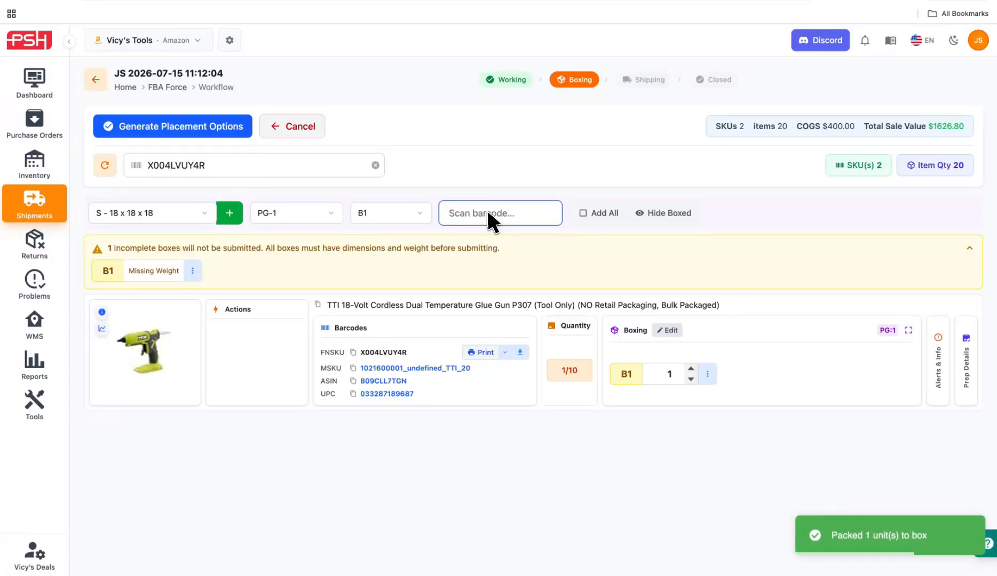
text(X004LVUY4R)
key(Return)
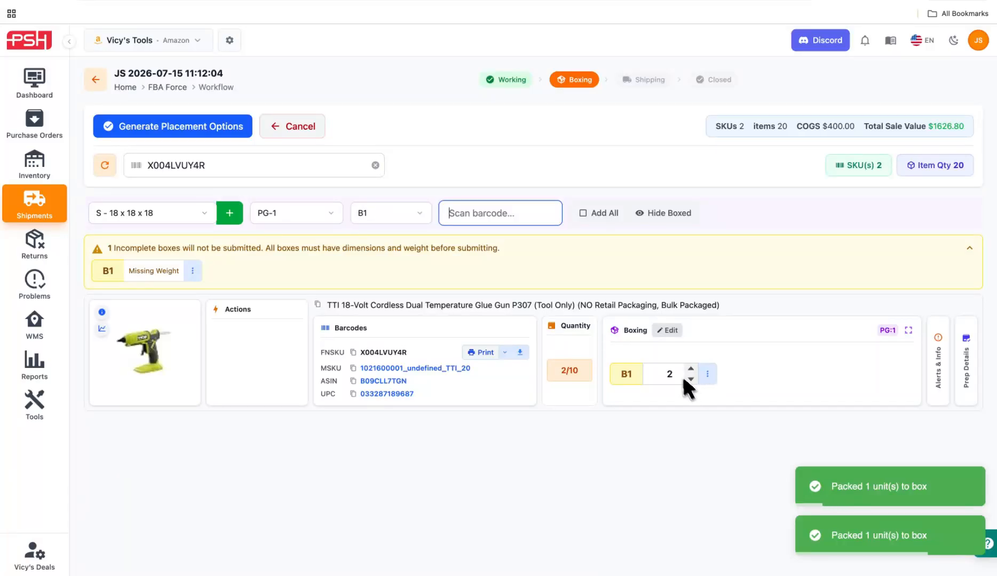
text(X004LVUY4R)
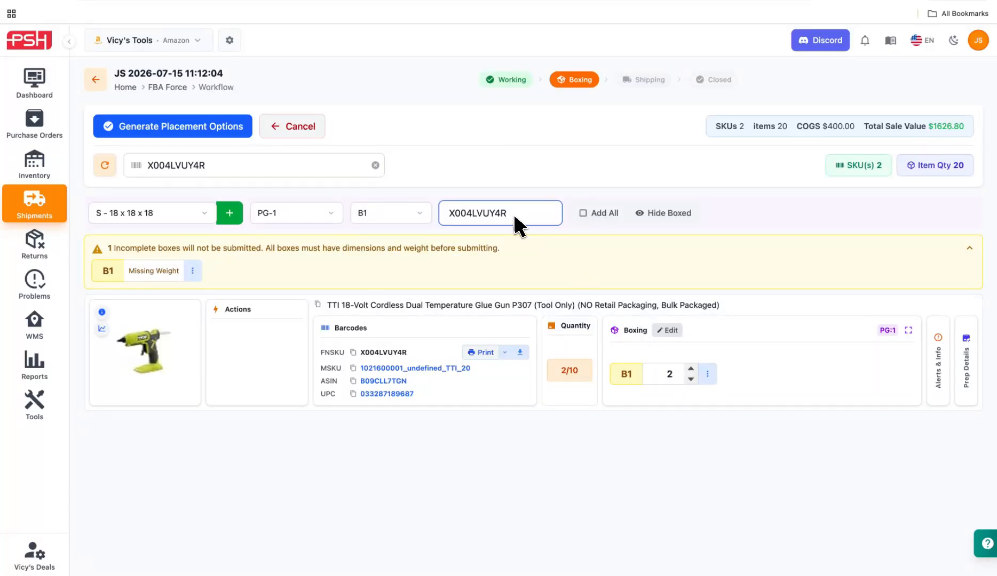
key(Return)
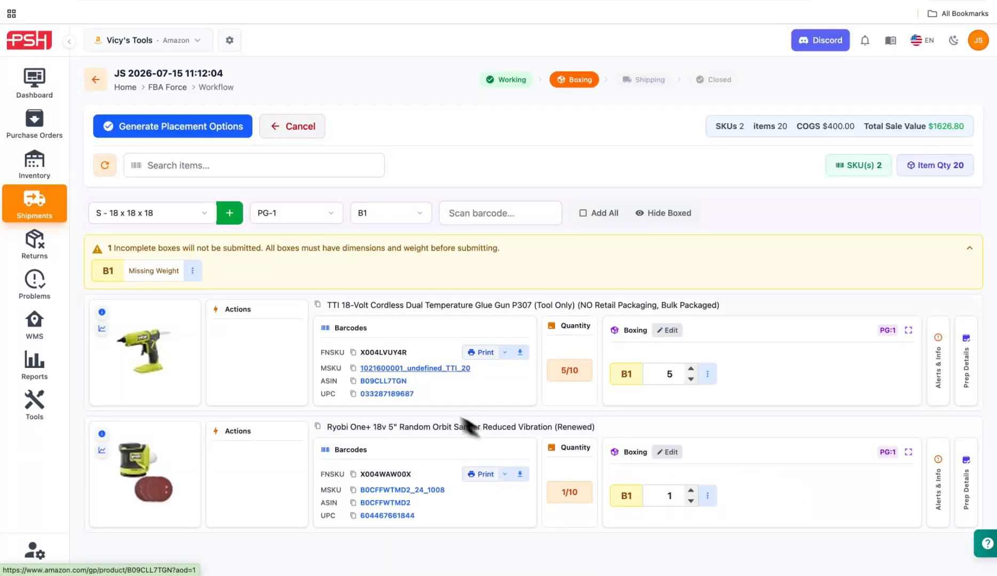
Add box B2 from the S - 18 x 18 x 18 template and pack 5 glue guns and 1 sander into it.
click(231, 215)
click(416, 221)
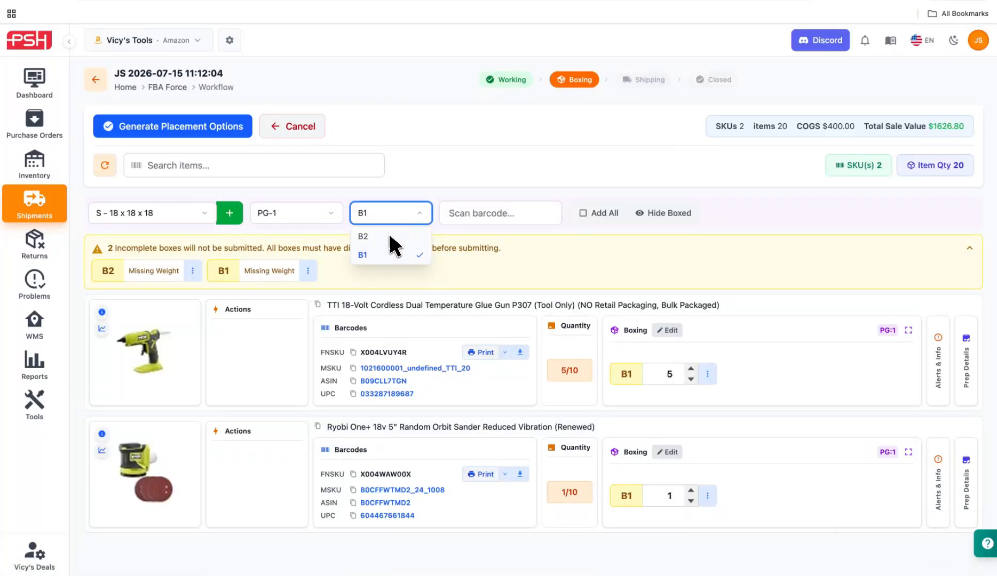
click(392, 247)
click(777, 377)
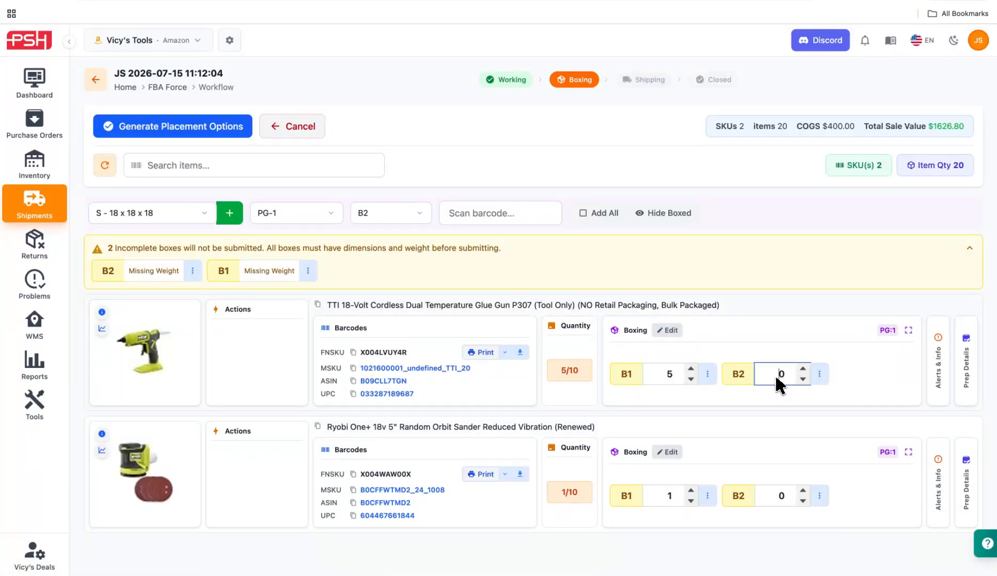
click(774, 492)
text(1)
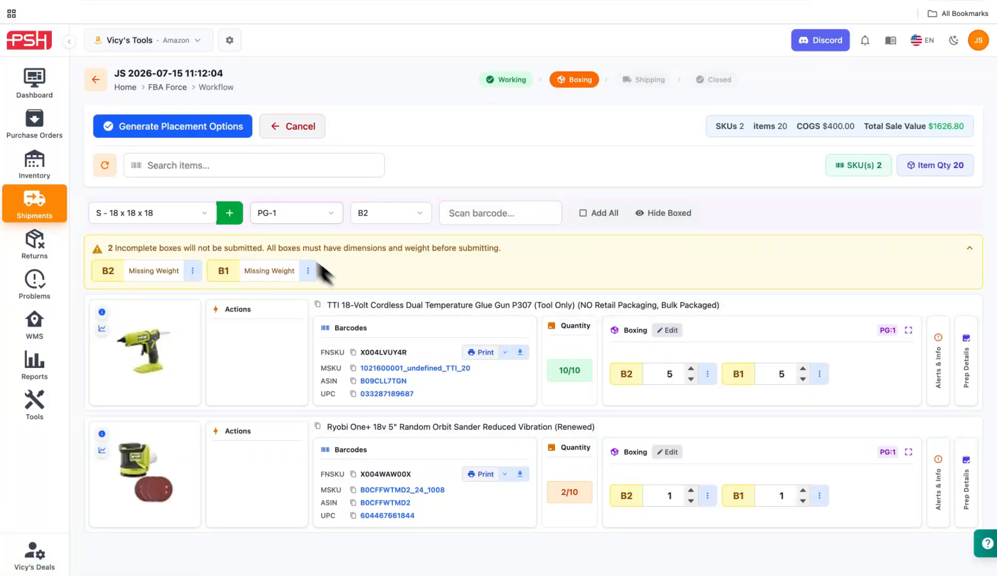
Add box B3 from the S - 18 x 18 x 18 template and pack 8 sanders into it.
click(235, 220)
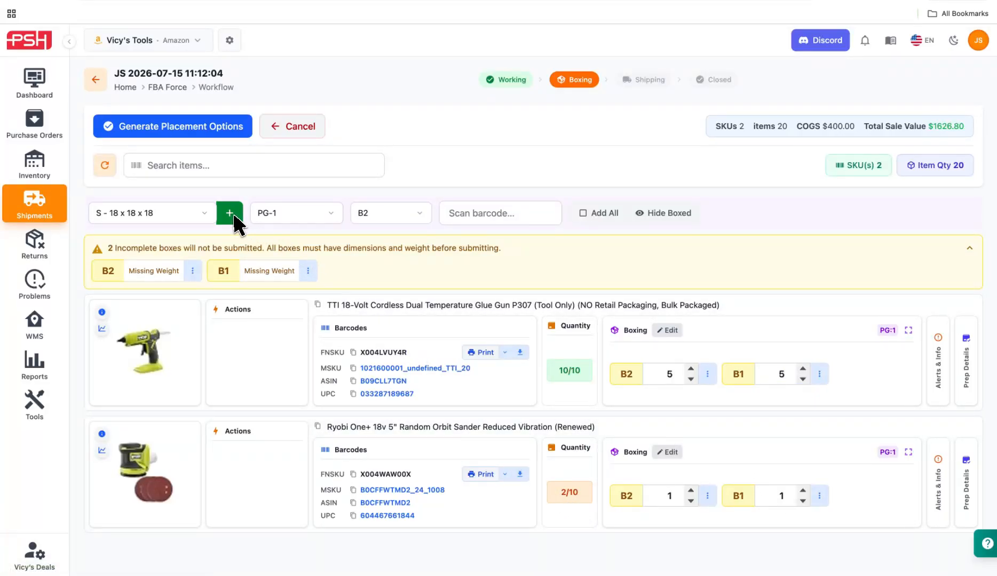
click(405, 218)
click(377, 243)
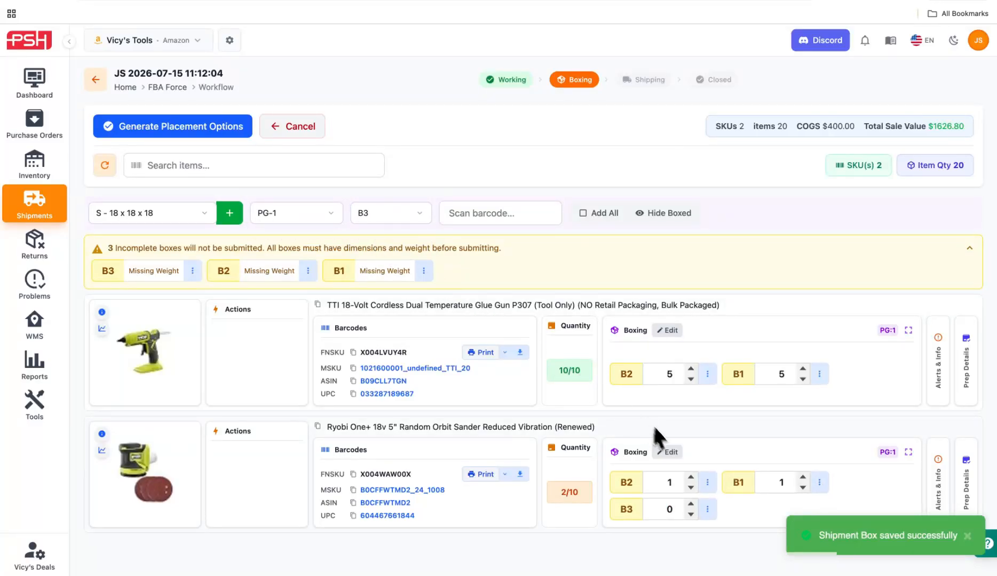
click(664, 508)
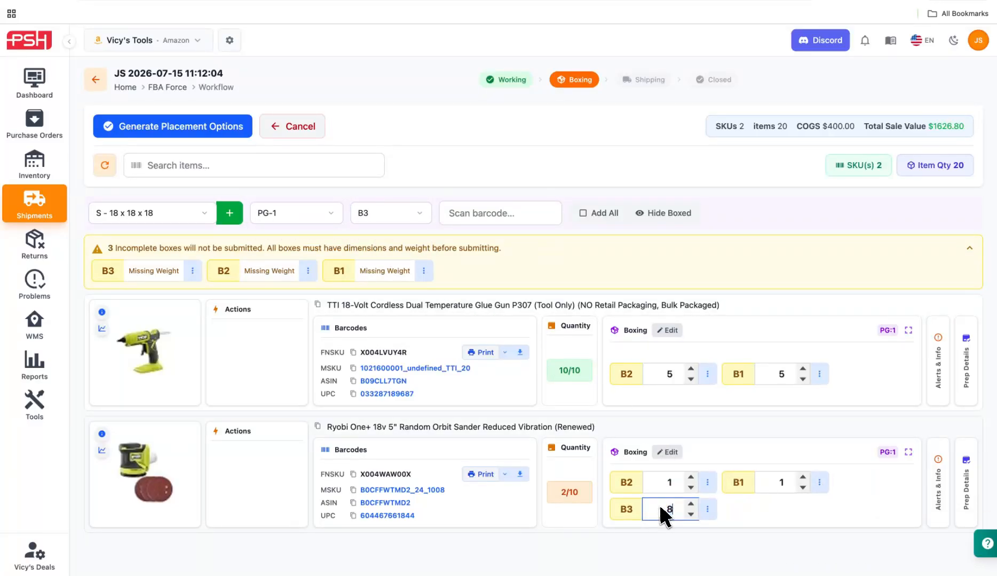
text(8)
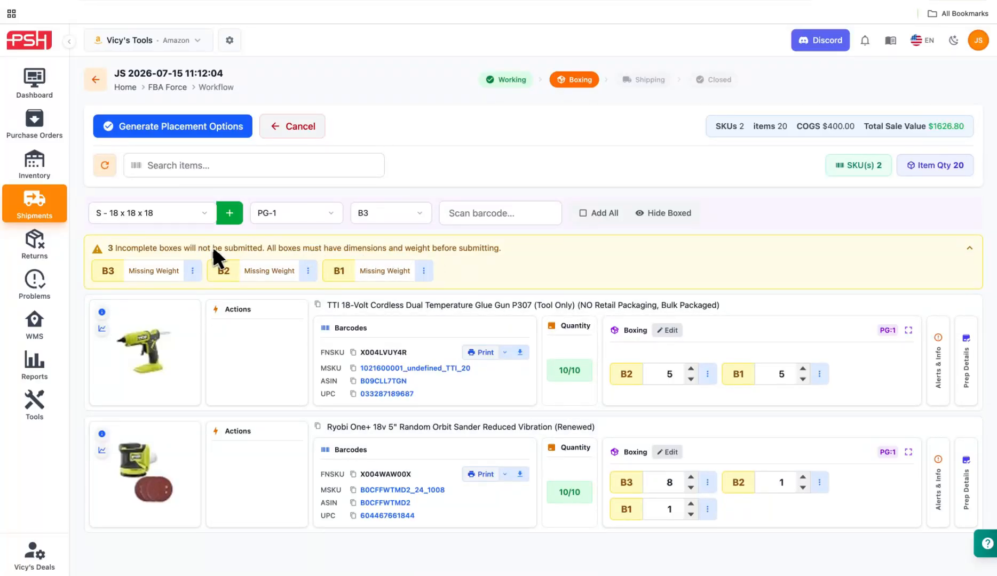
Fill in the missing weights of boxes B3, B2 and B1 as 30 lb and save their dimensions.
click(193, 272)
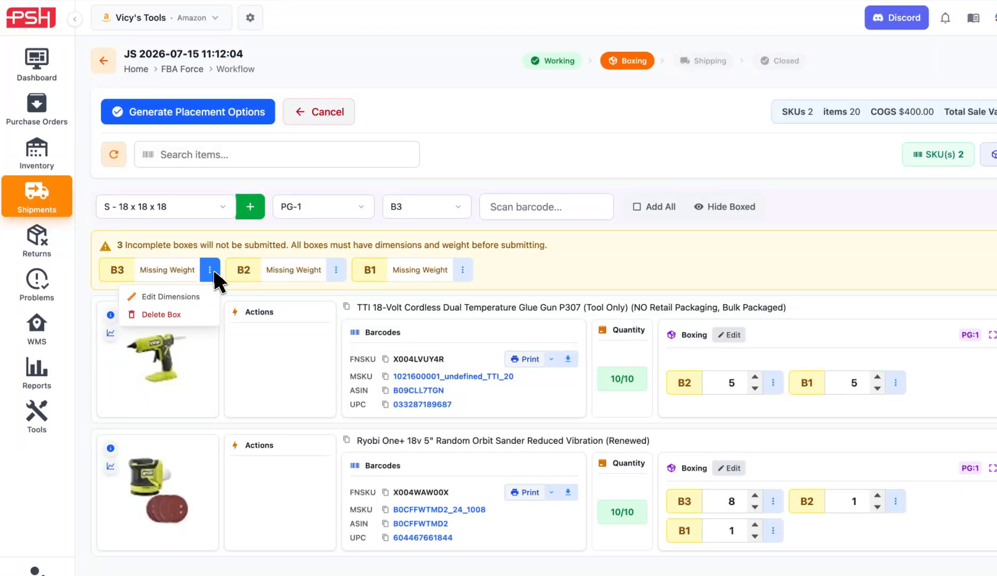
click(193, 294)
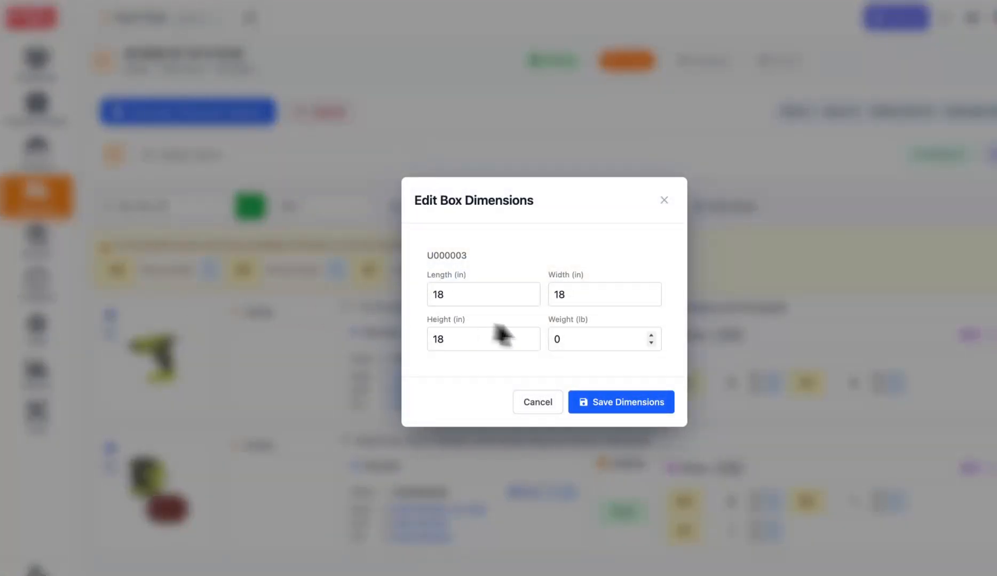
click(635, 402)
click(194, 272)
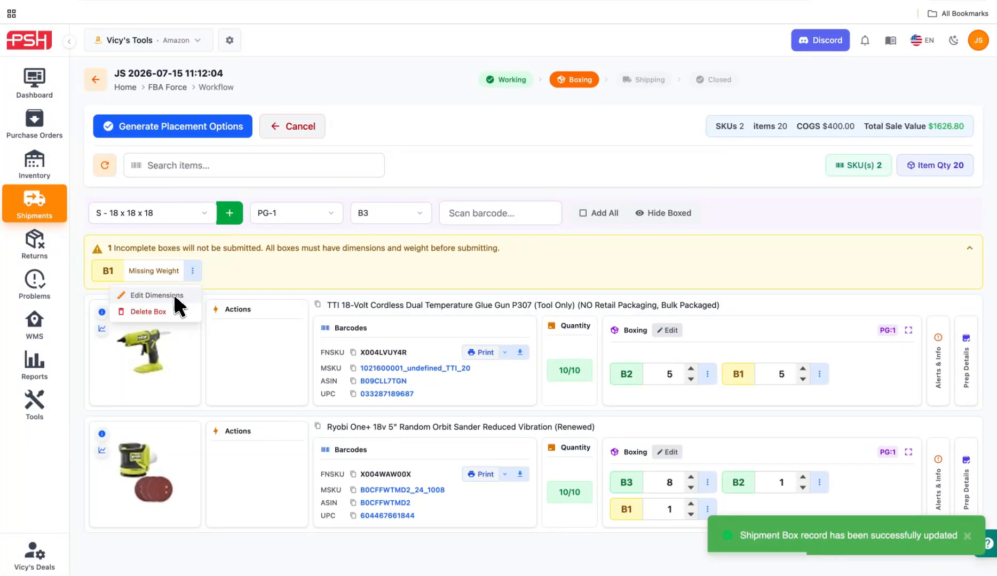
click(156, 295)
double_click(561, 338)
text(3)
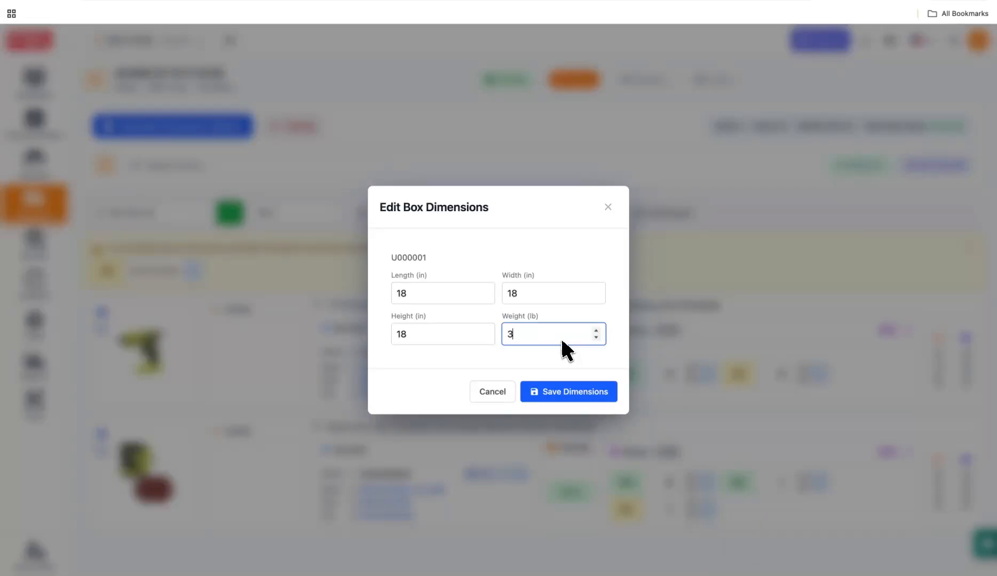
text(0)
click(586, 397)
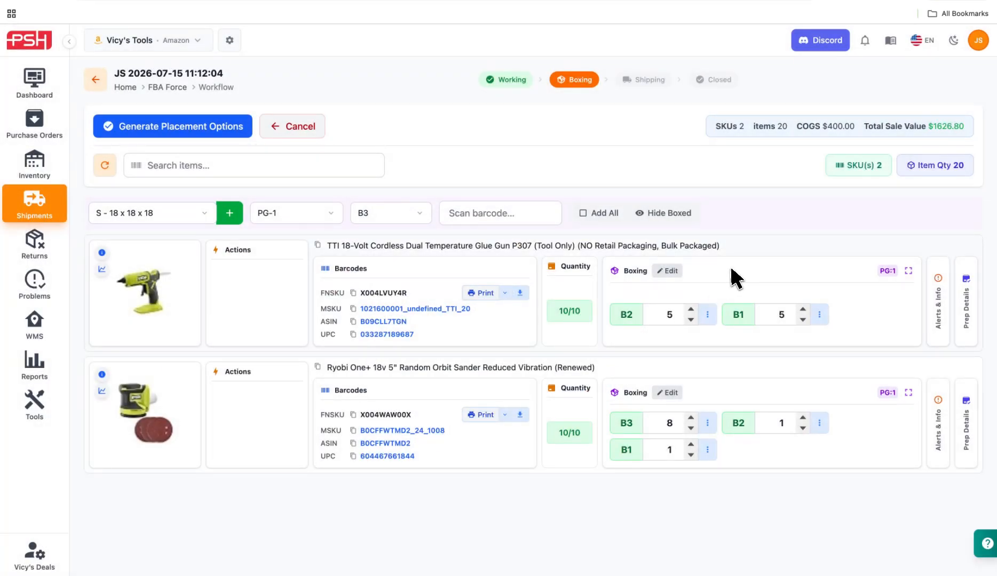
Generate the placement options for the boxed shipment and choose Option-3 with the $7.60 placement fee.
click(182, 127)
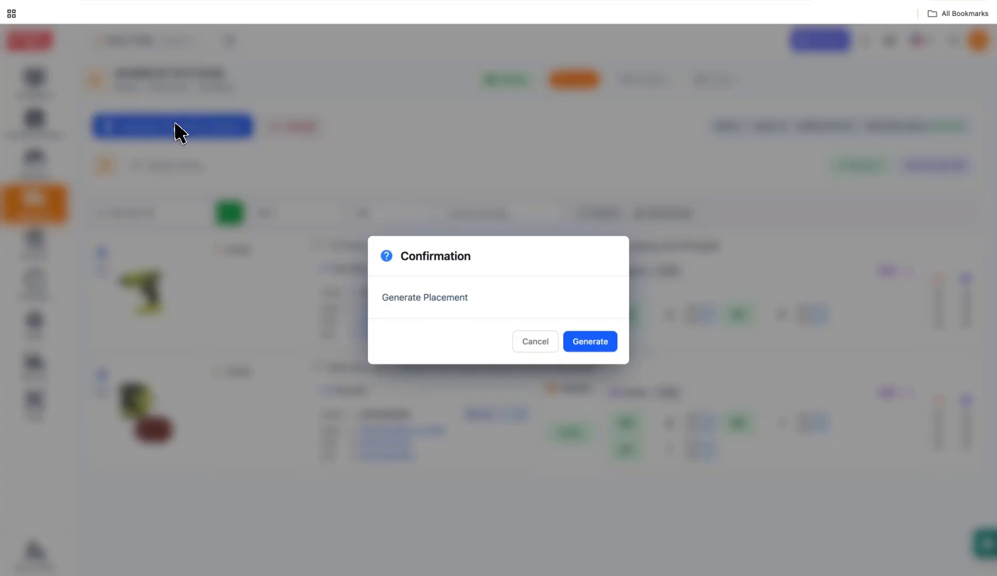
click(589, 341)
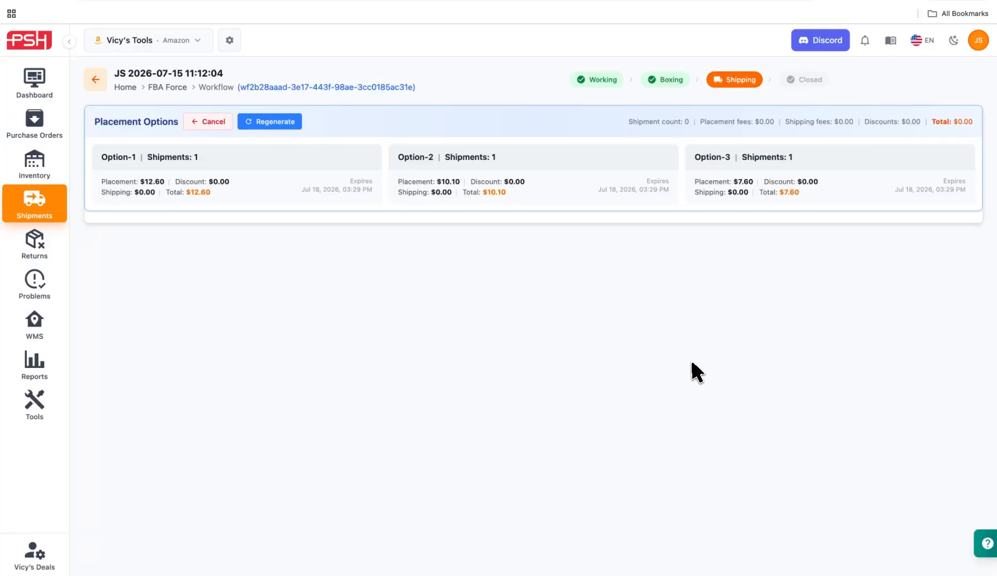
click(818, 176)
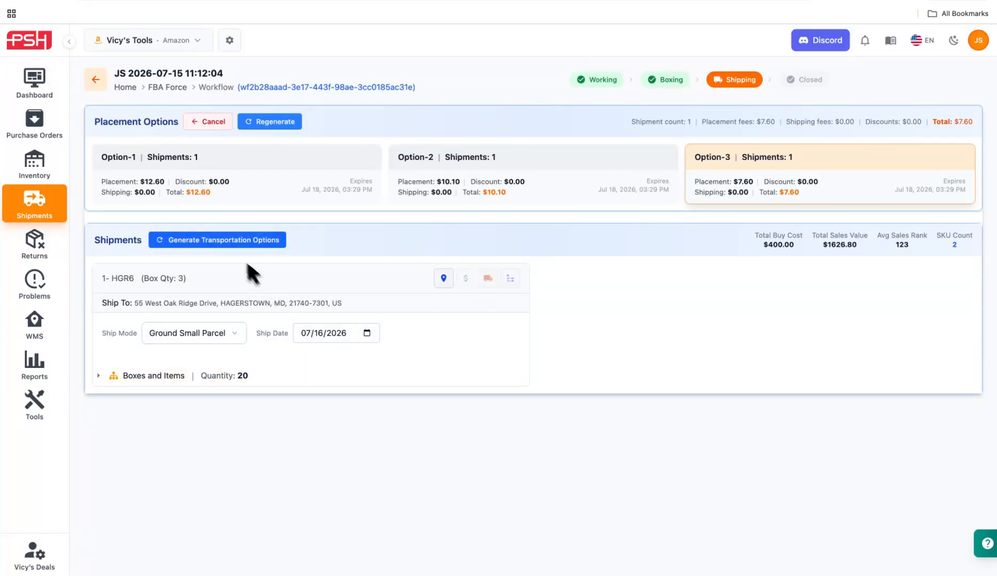
Generate the transportation options, choose the Amazon-partnered UPS carrier for the HGR6 shipment, and confirm all shipments.
click(224, 246)
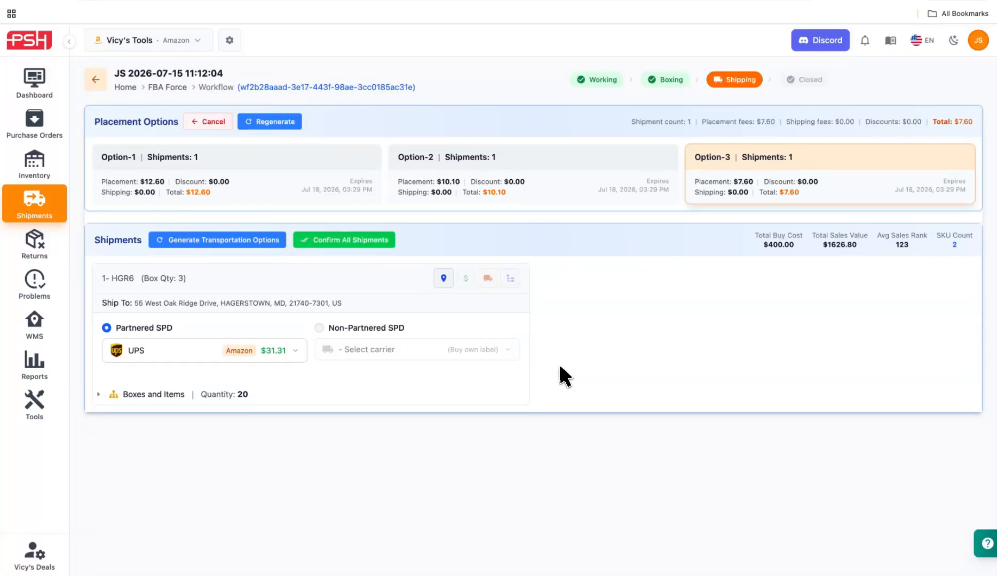
click(303, 355)
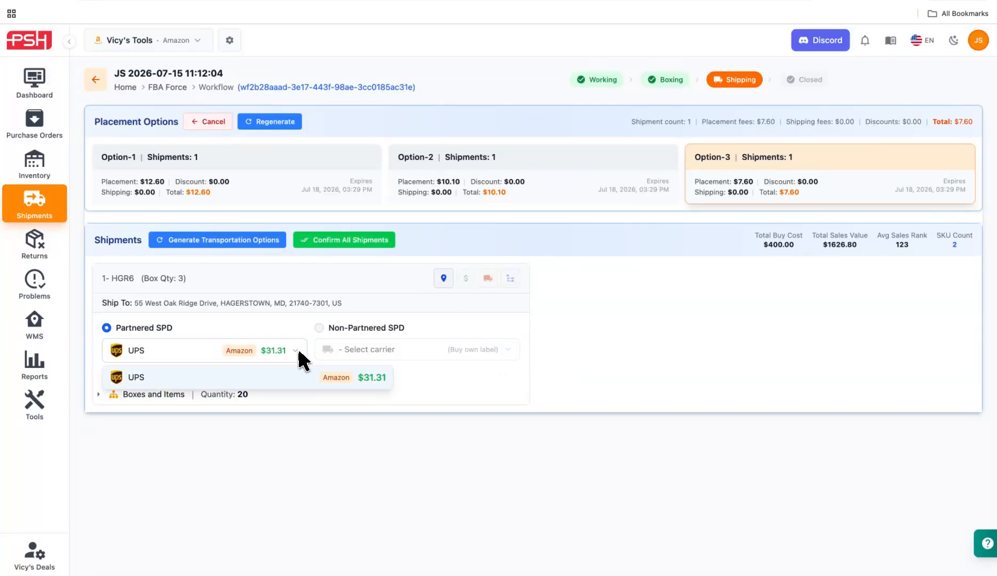
click(254, 377)
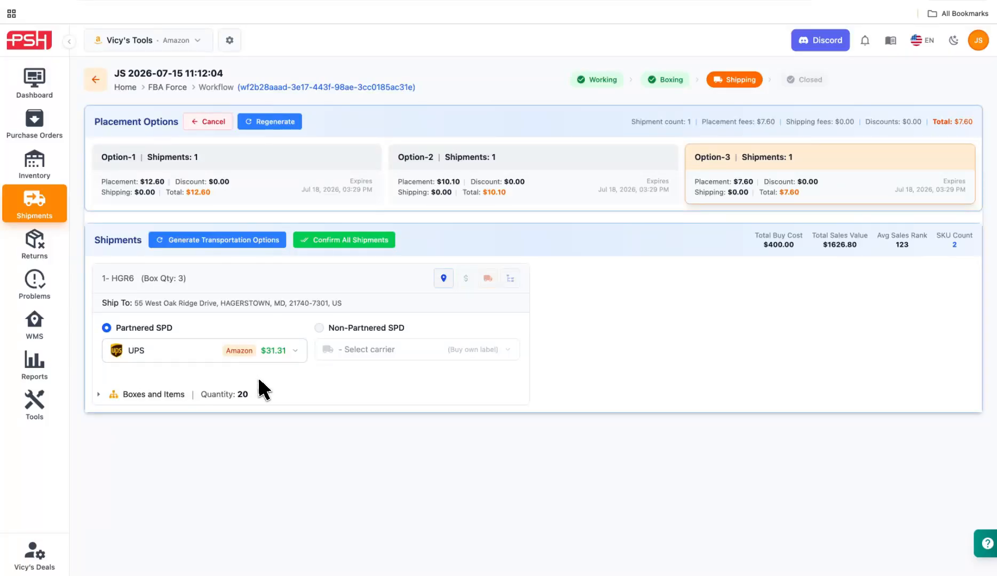
click(352, 241)
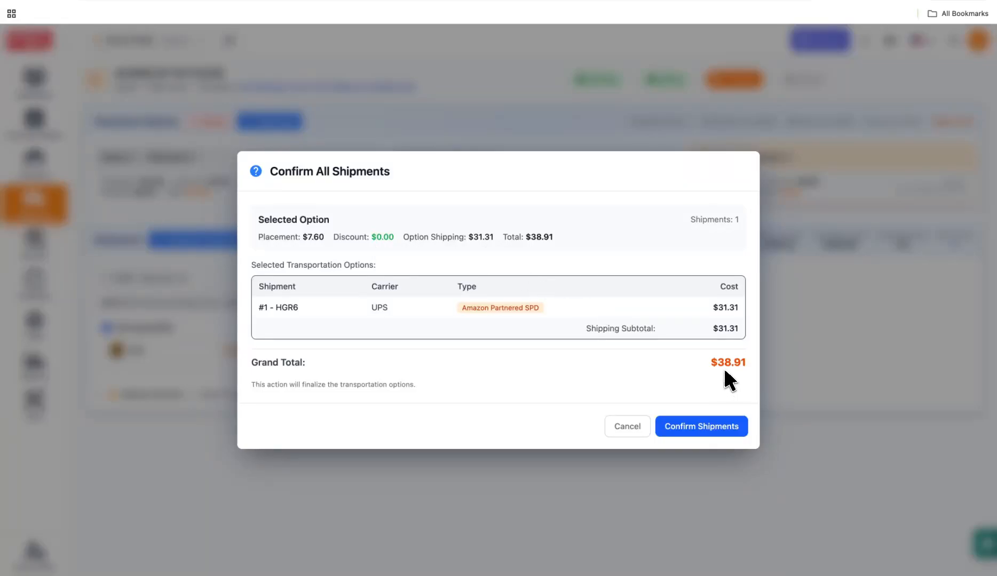
click(713, 429)
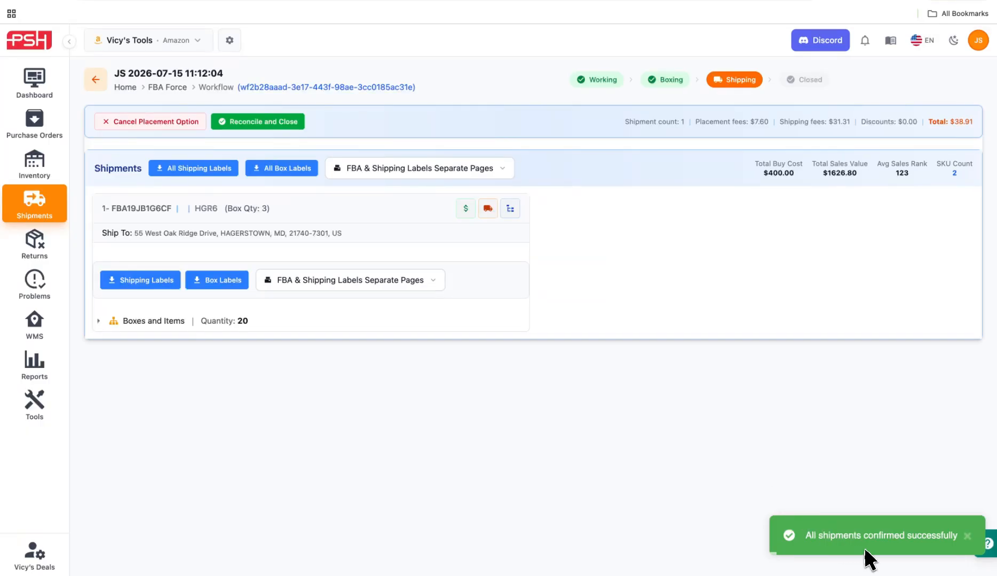
Generate the shipping labels with the FBA & Shipping Labels Separate Pages format, review the PDF's pages, and return to the workflow.
click(439, 288)
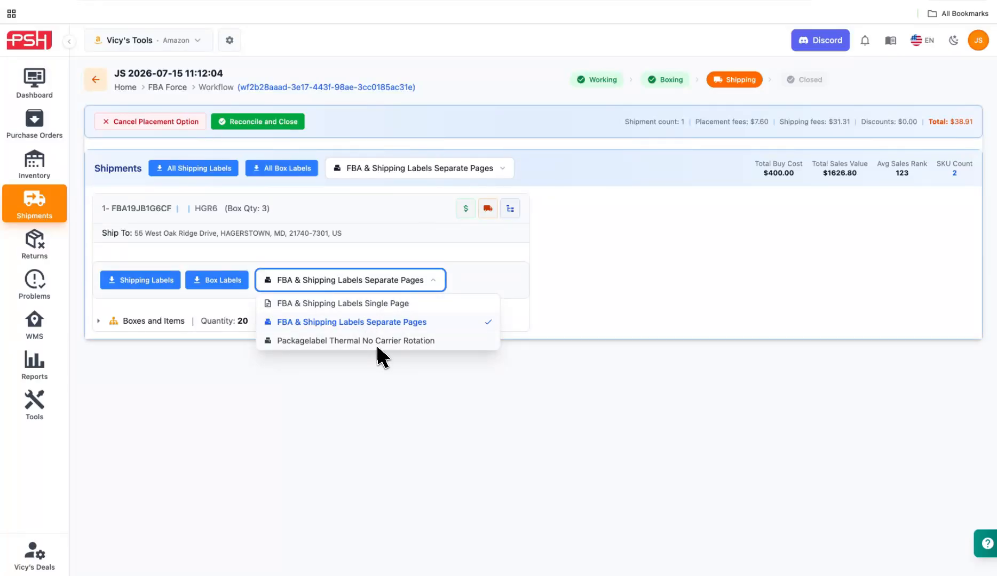
click(420, 324)
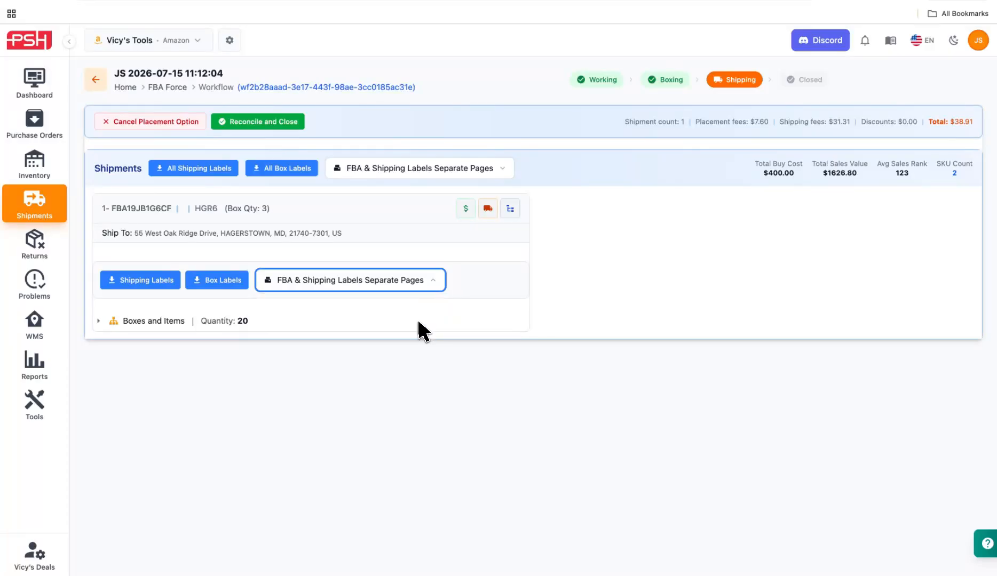
click(160, 281)
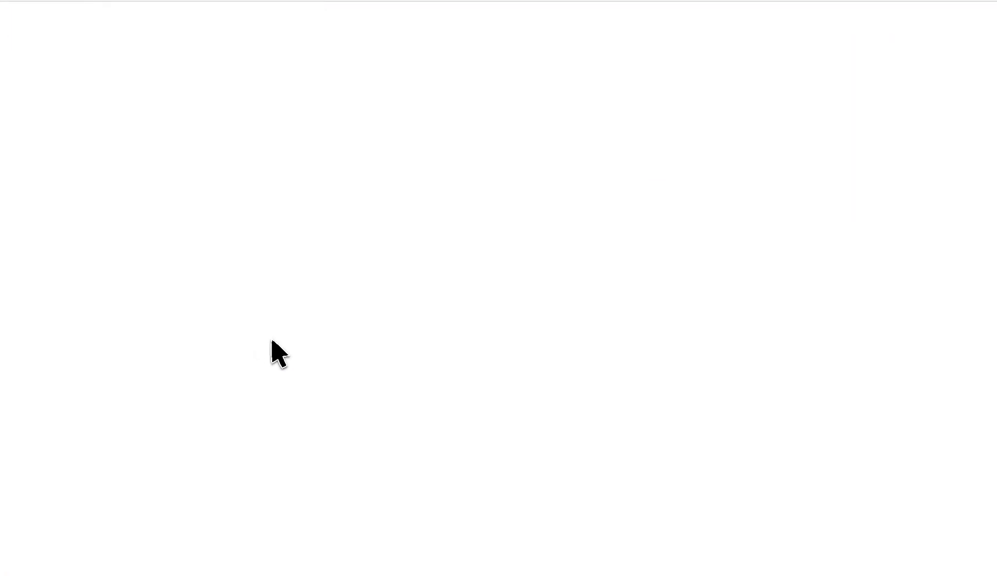
click(304, 342)
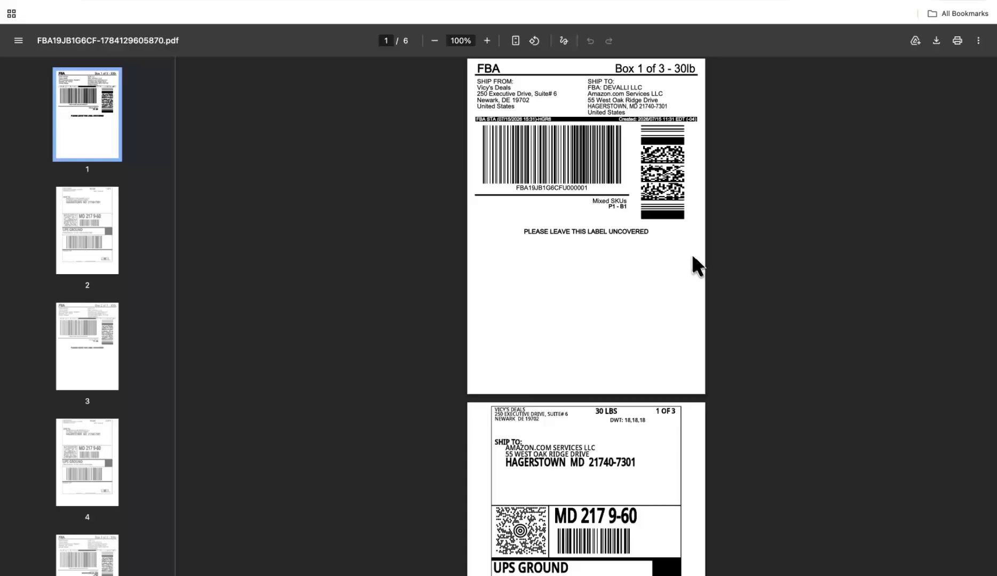
scroll(692, 265, down, 3)
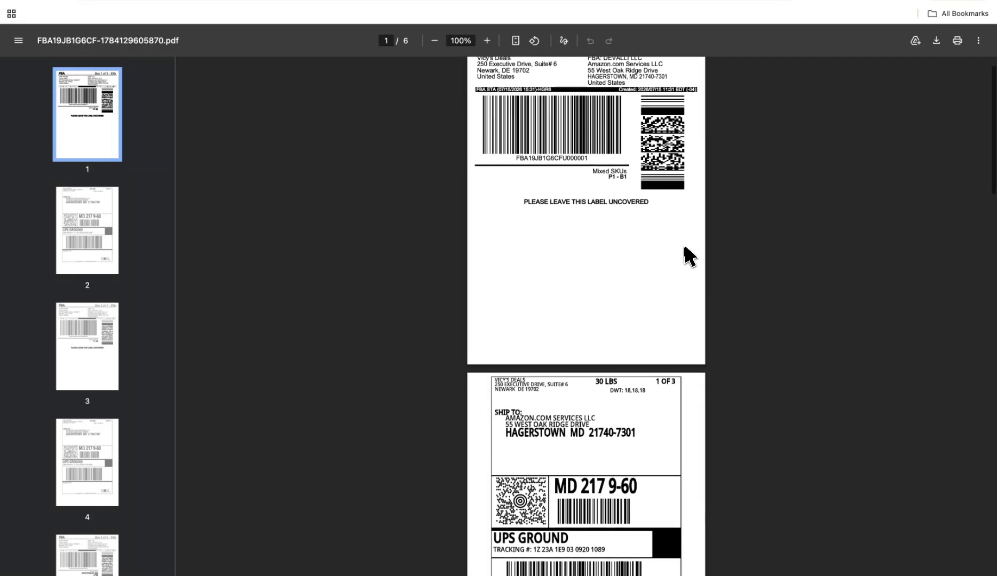
scroll(689, 256, down, 20)
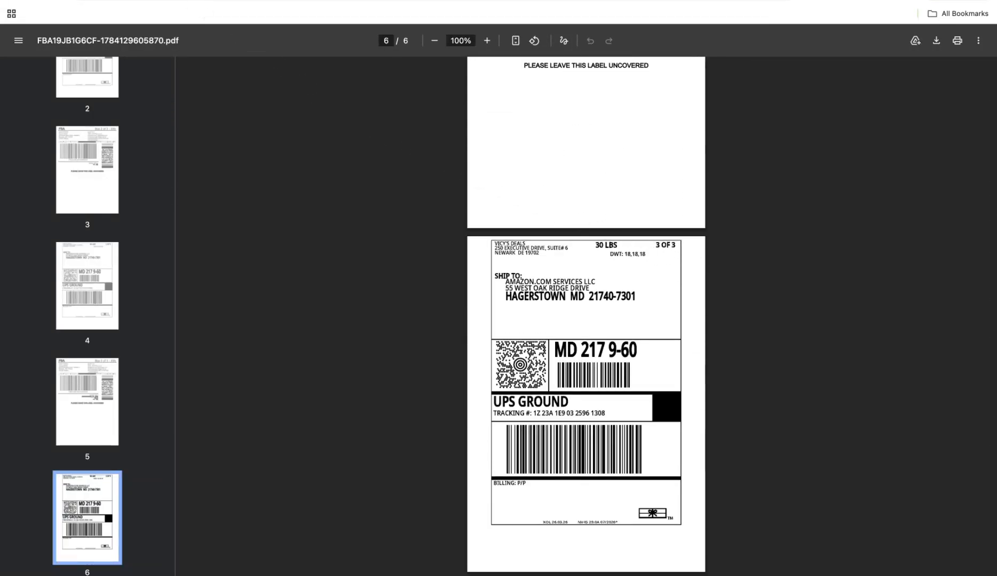
click(184, 1)
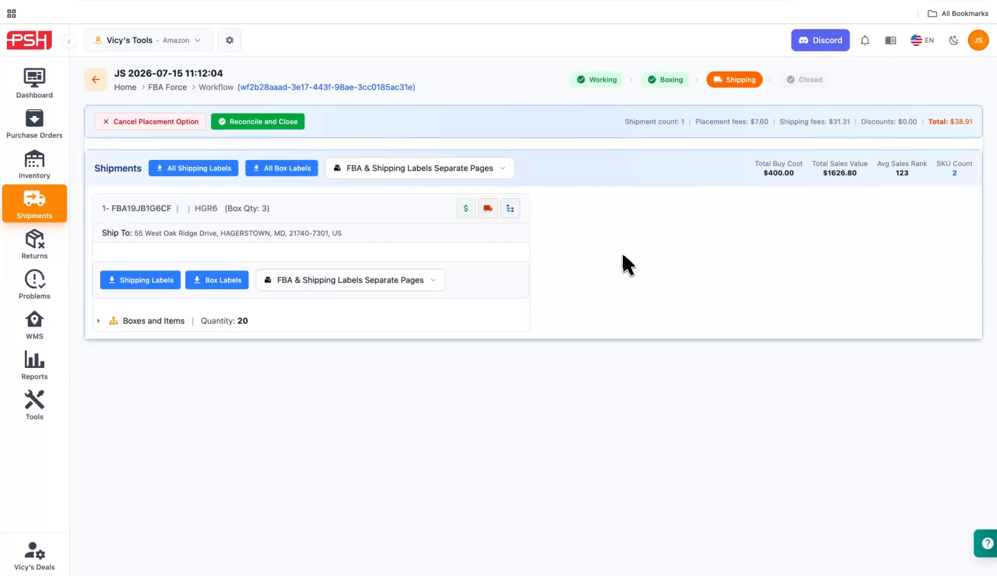